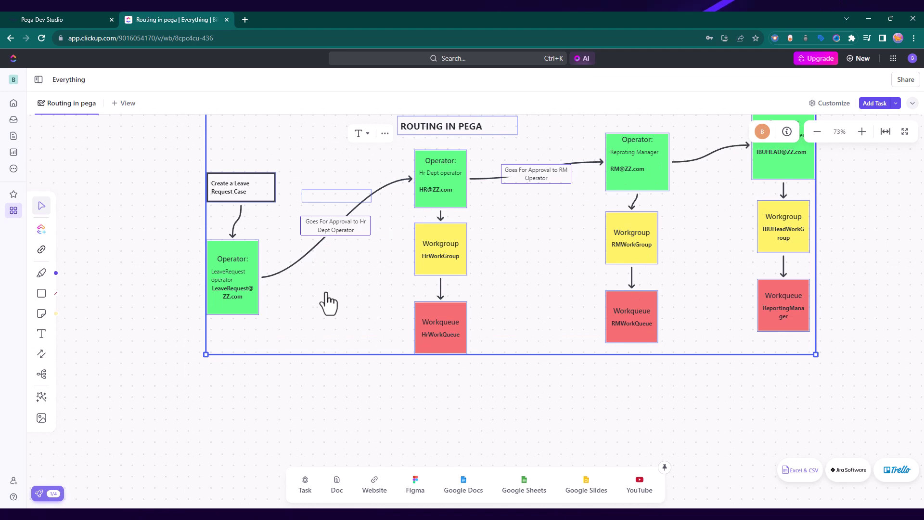
Examine the Routing in Pega diagram, following the leave request through its operators, workgroups and workqueues
{"action": "scroll", "coordinate": [340, 289], "scroll_direction": "up", "scroll_amount": 3}
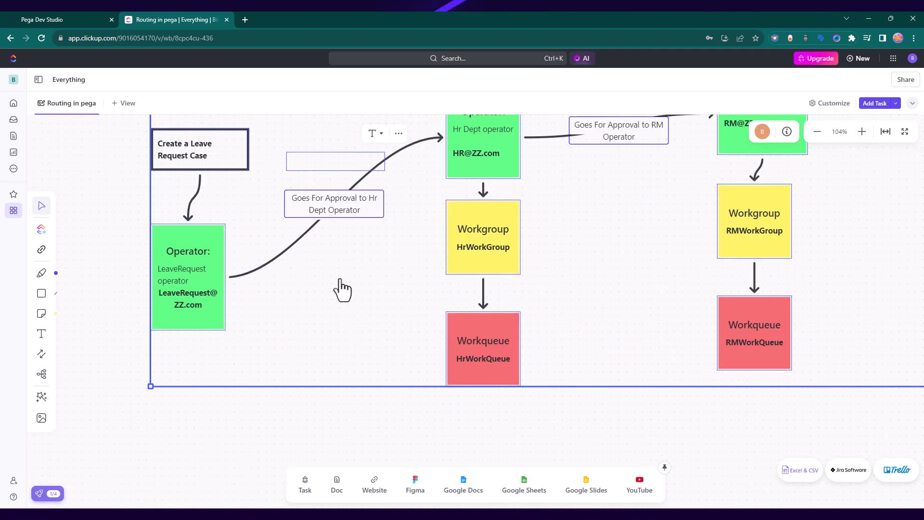
{"action": "scroll", "coordinate": [342, 290], "scroll_direction": "down", "scroll_amount": 3}
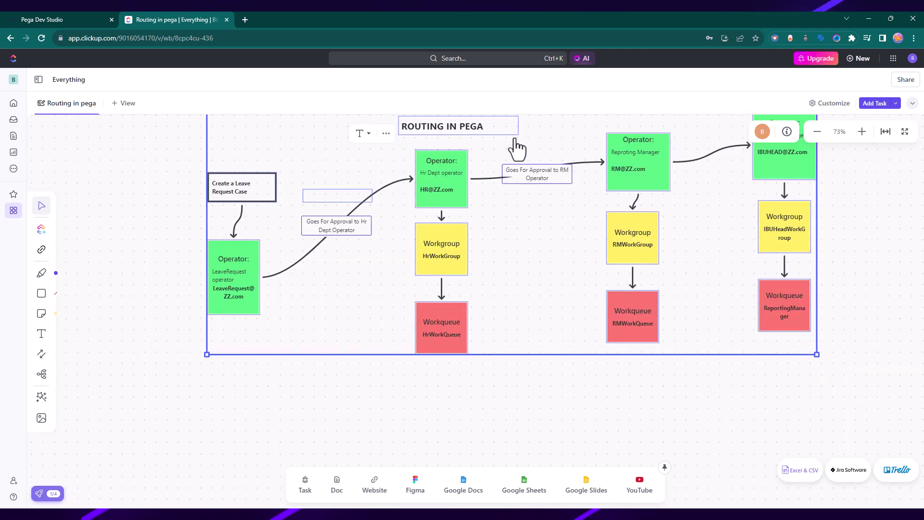
{"action": "left_click_drag", "start_coordinate": [577, 140], "coordinate": [571, 223]}
{"action": "left_click", "coordinate": [334, 135]}
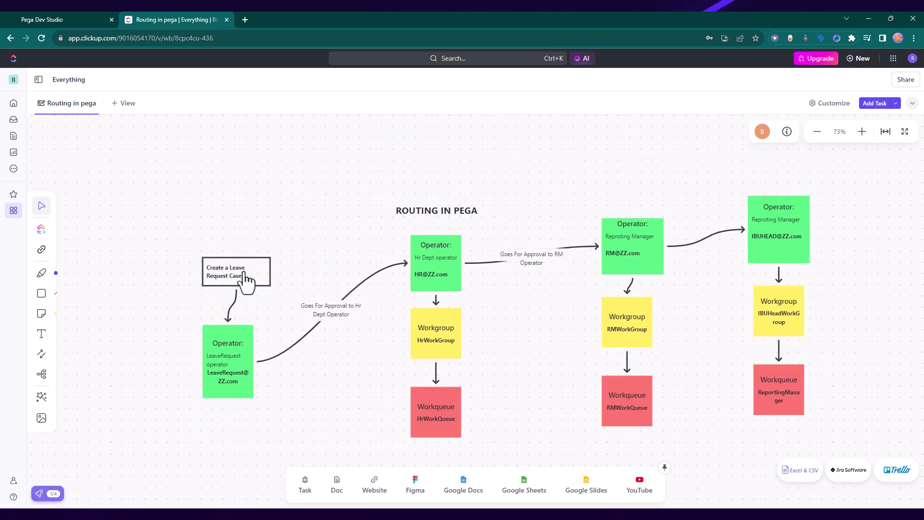
{"action": "scroll", "coordinate": [199, 280], "scroll_direction": "up", "scroll_amount": 3}
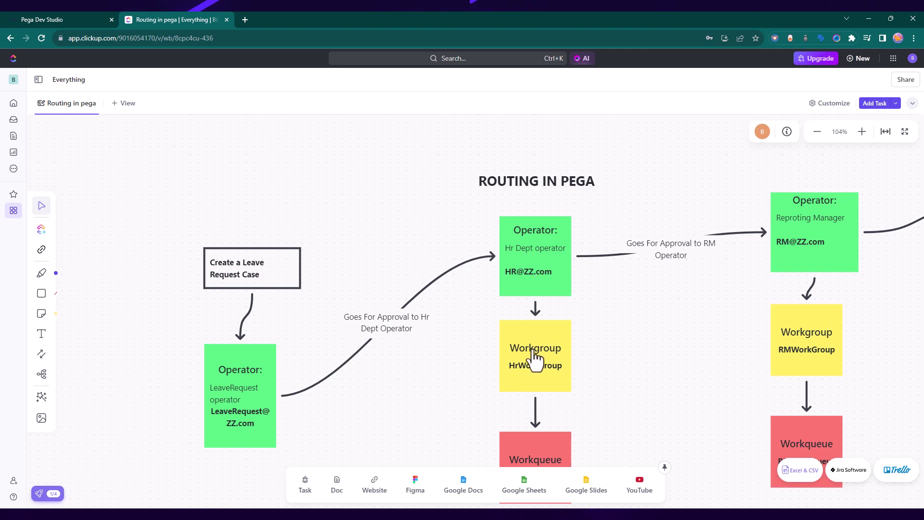
{"action": "scroll", "coordinate": [614, 371], "scroll_direction": "down", "scroll_amount": 2}
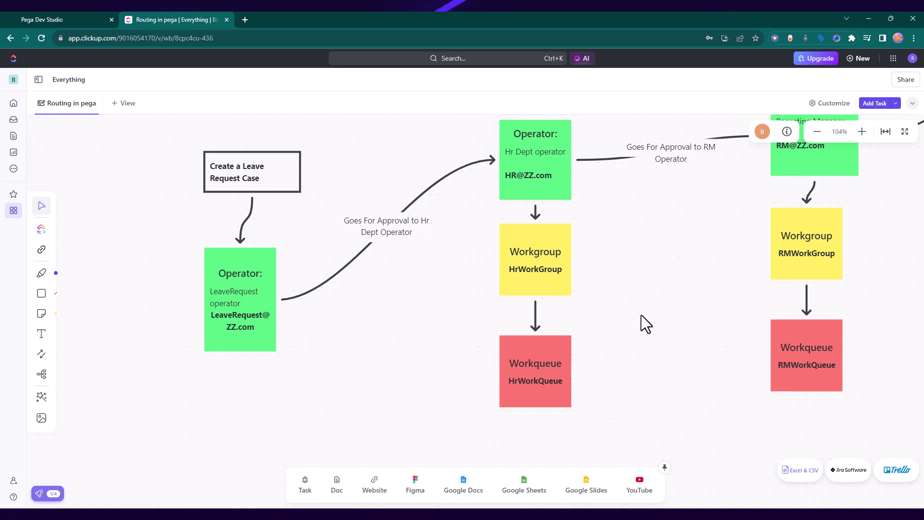
{"action": "scroll", "coordinate": [640, 315], "scroll_direction": "up", "scroll_amount": 1}
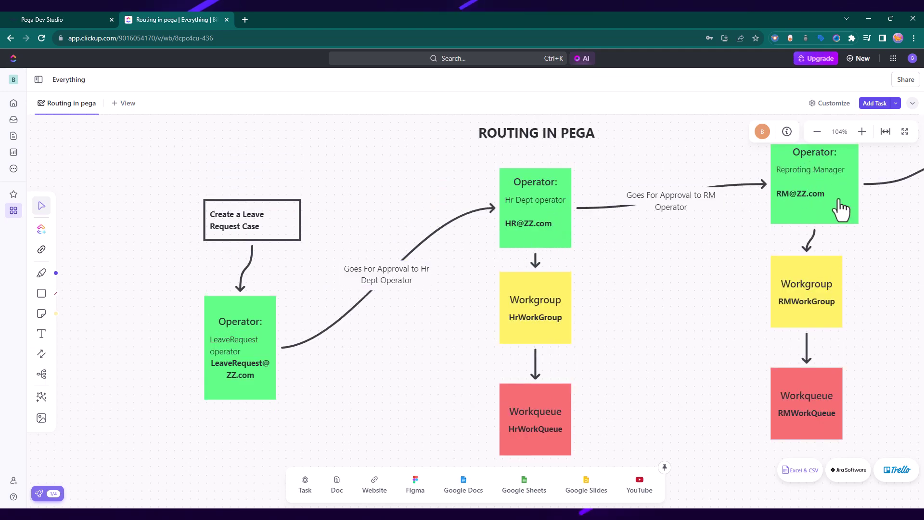
{"action": "left_click", "coordinate": [816, 131]}
{"action": "left_click", "coordinate": [886, 131]}
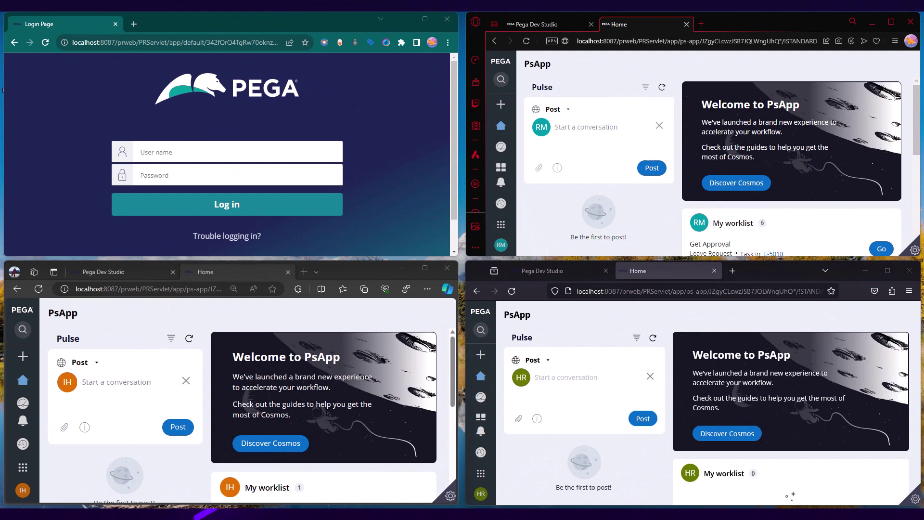
Log in to Pega with the leave request operator's user name and password, and maximize the Dev Studio window
{"action": "left_click", "coordinate": [227, 156]}
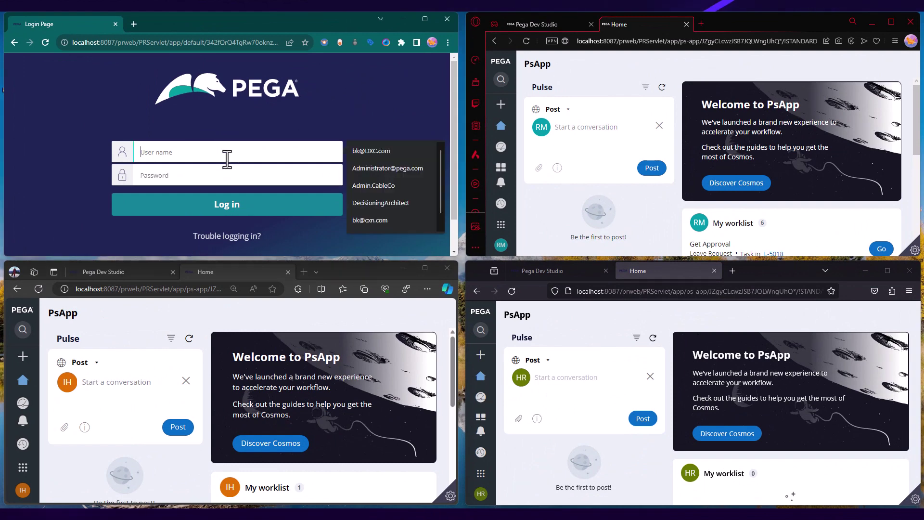
{"action": "key", "text": "ctrl+v"}
{"action": "left_click", "coordinate": [215, 177]}
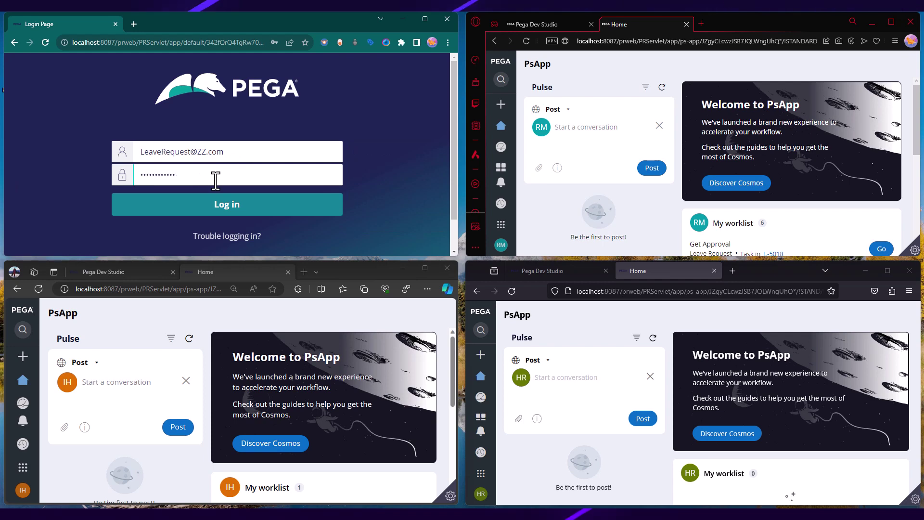
{"action": "left_click", "coordinate": [223, 206]}
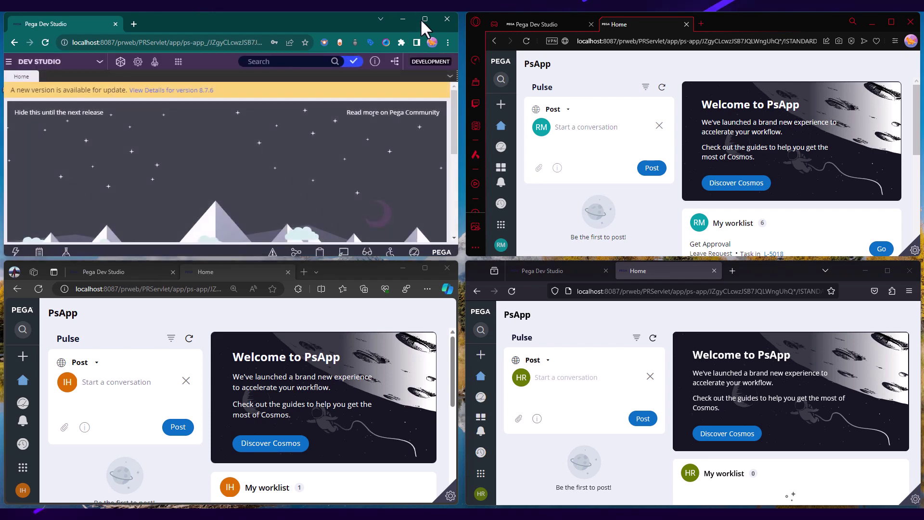
{"action": "left_click", "coordinate": [424, 18]}
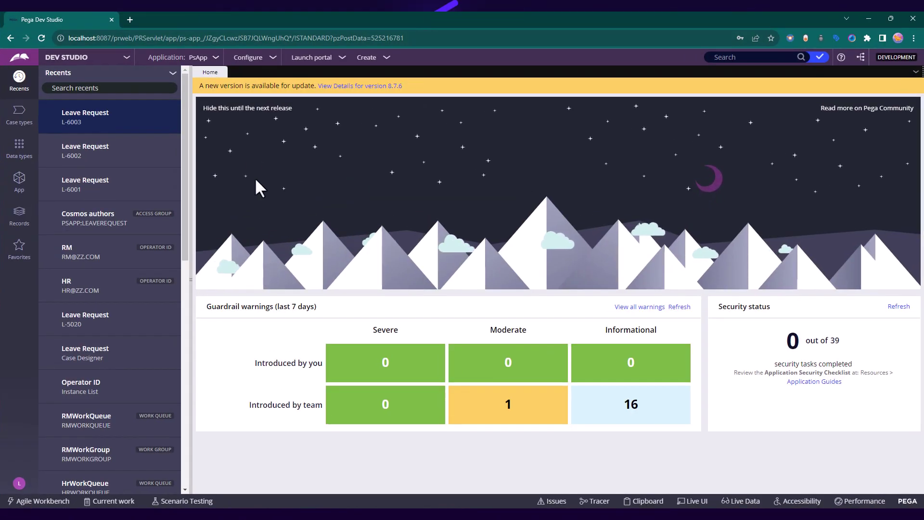
Open the Leave Request case type and check the routing settings of the Hr Review, RM Review and Cascading Approve/Reject steps
{"action": "left_click", "coordinate": [19, 115]}
{"action": "left_click", "coordinate": [72, 107]}
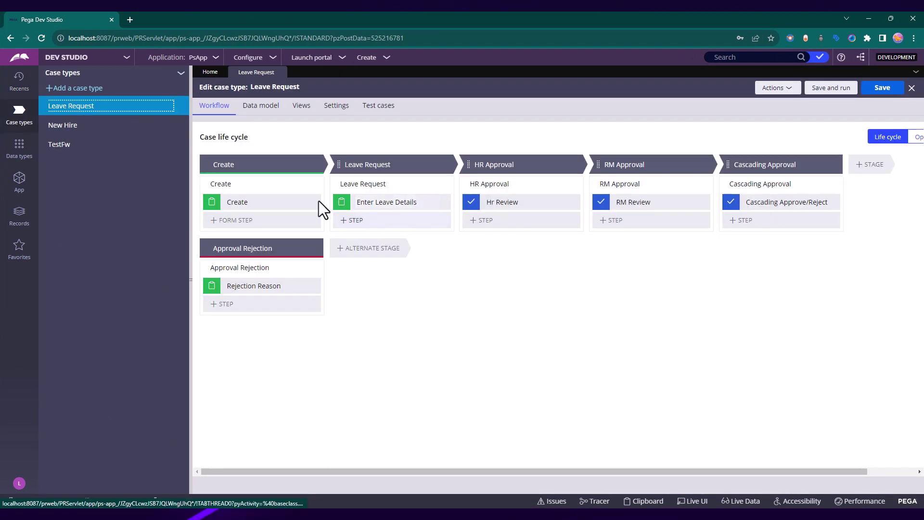
{"action": "left_click", "coordinate": [369, 202]}
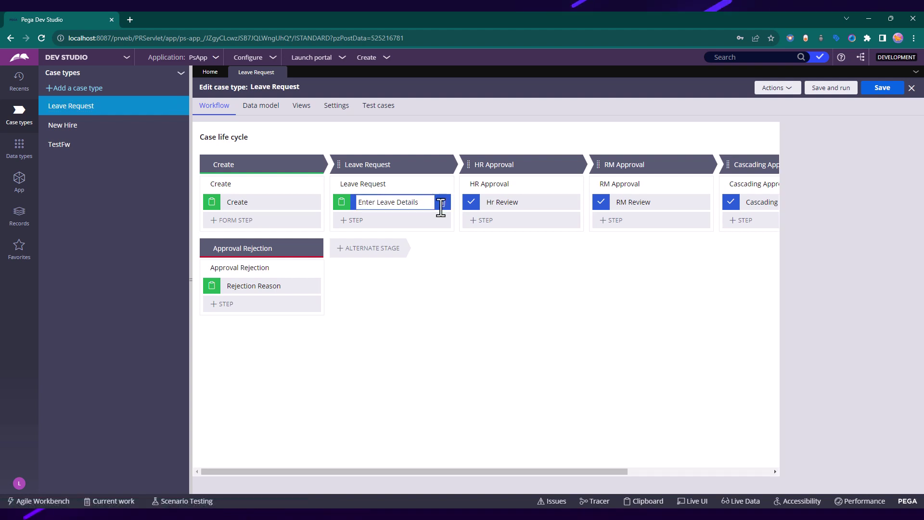
{"action": "left_click", "coordinate": [519, 203]}
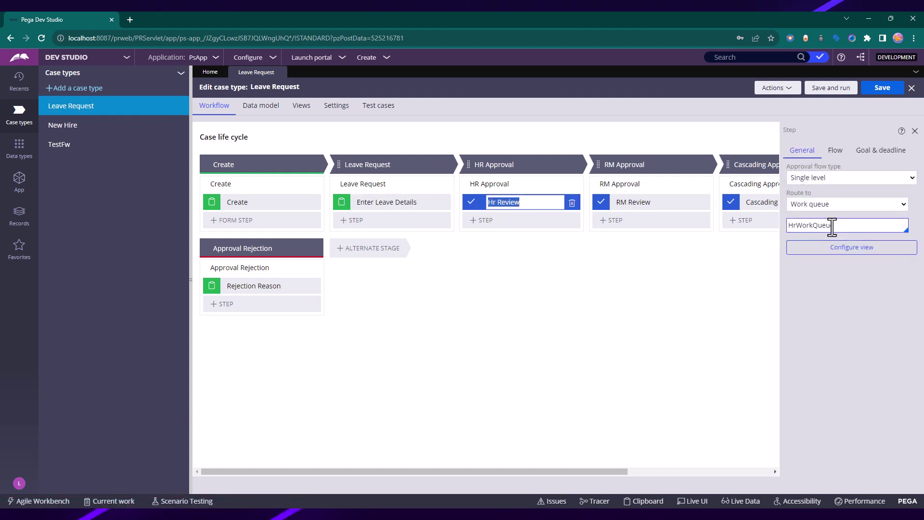
{"action": "left_click", "coordinate": [666, 204]}
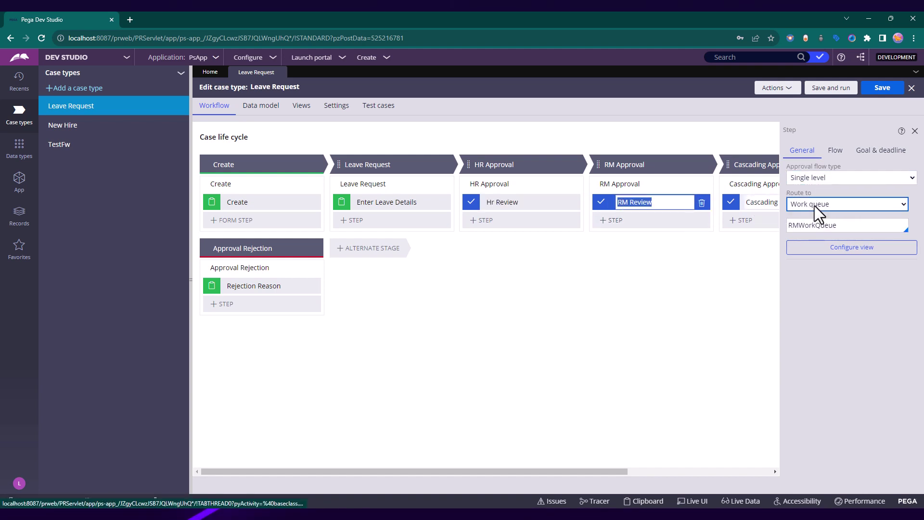
{"action": "left_click", "coordinate": [762, 202]}
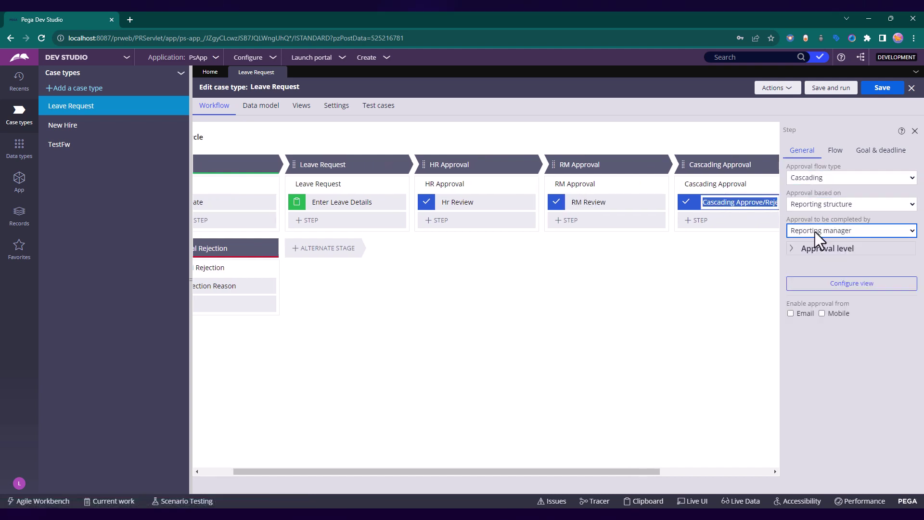
Compare the routing of the Enter Leave Details step with that of the three approval steps in the case life cycle
{"action": "left_click", "coordinate": [609, 201]}
{"action": "left_click", "coordinate": [488, 202]}
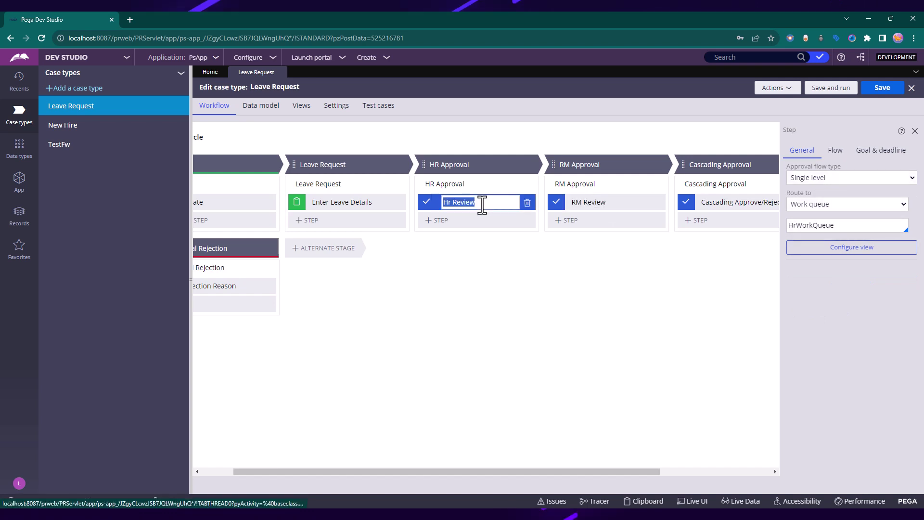
{"action": "left_click", "coordinate": [363, 202]}
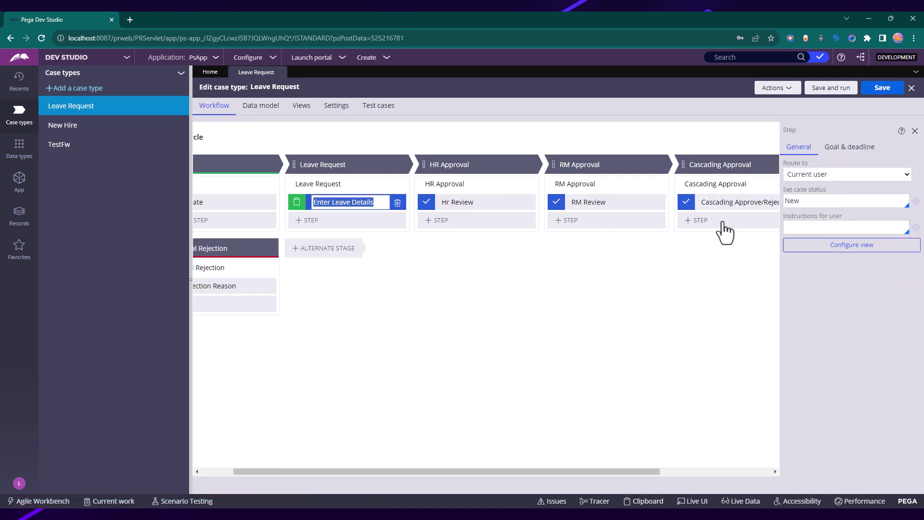
{"action": "left_click", "coordinate": [608, 202]}
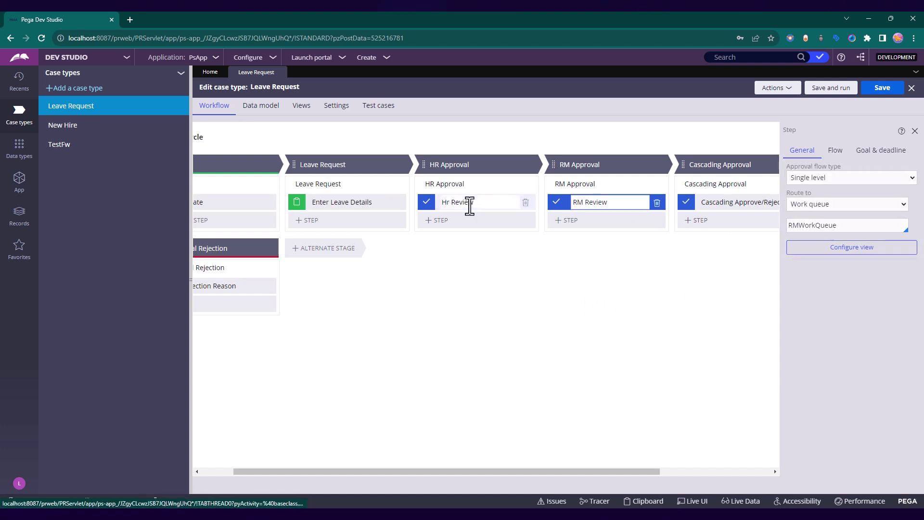
{"action": "left_click", "coordinate": [470, 204]}
{"action": "left_click", "coordinate": [607, 202]}
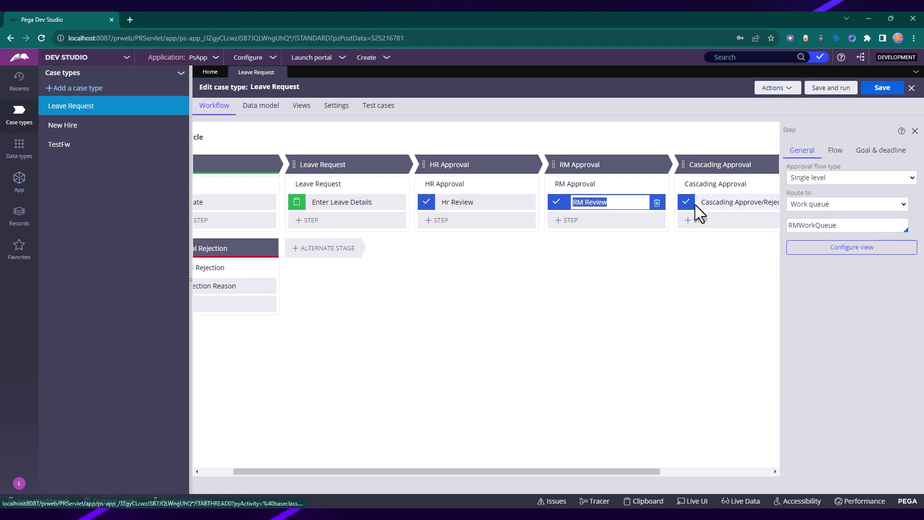
{"action": "left_click", "coordinate": [726, 203]}
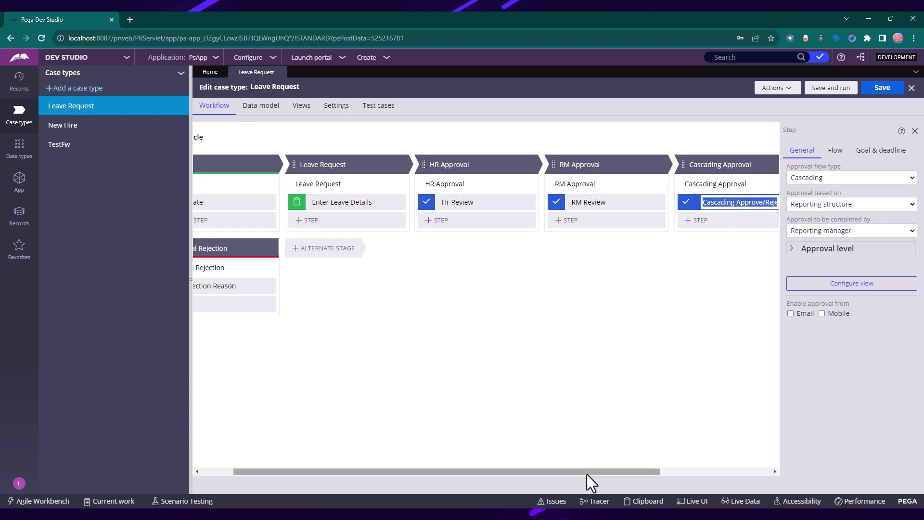
{"action": "left_click_drag", "start_coordinate": [587, 474], "coordinate": [608, 469]}
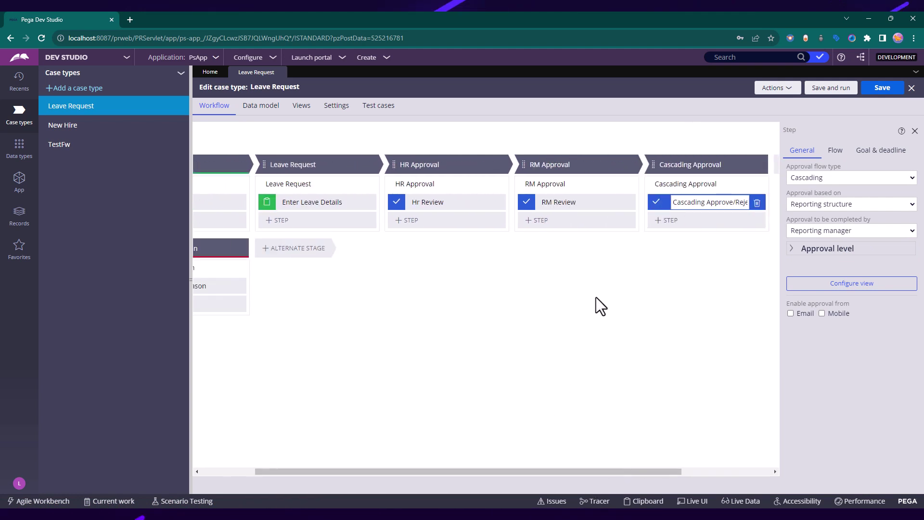
{"action": "left_click", "coordinate": [571, 202]}
{"action": "left_click", "coordinate": [685, 199]}
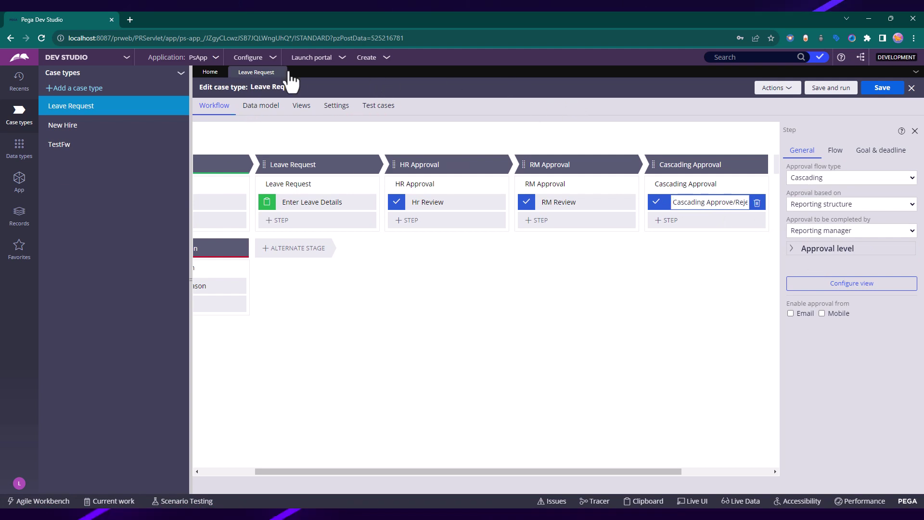
Create a new Leave Request case and proceed past its welcome screen to the Enter Leave Details form
{"action": "left_click", "coordinate": [367, 59]}
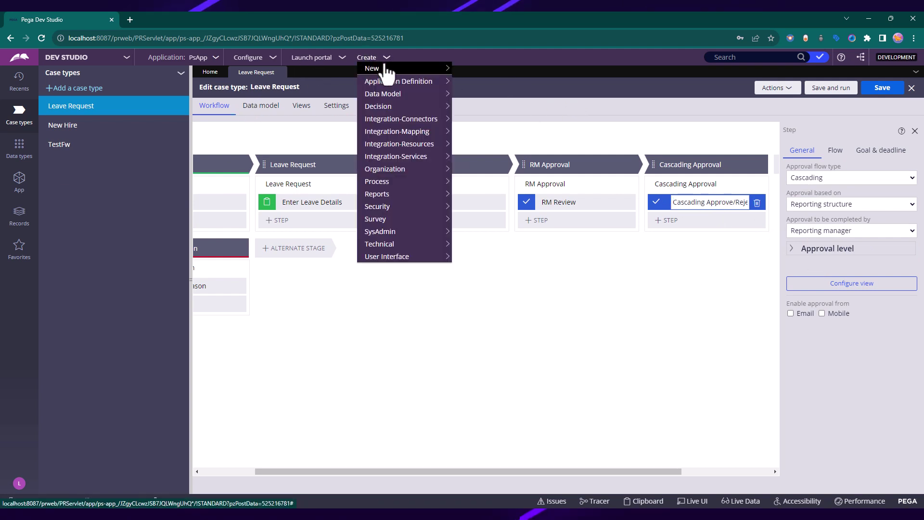
{"action": "mouse_move", "coordinate": [375, 68]}
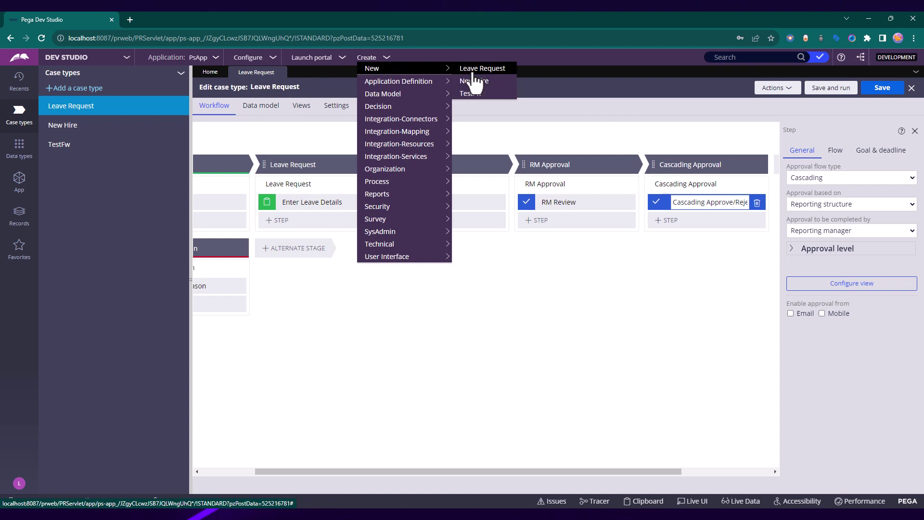
{"action": "left_click", "coordinate": [482, 68]}
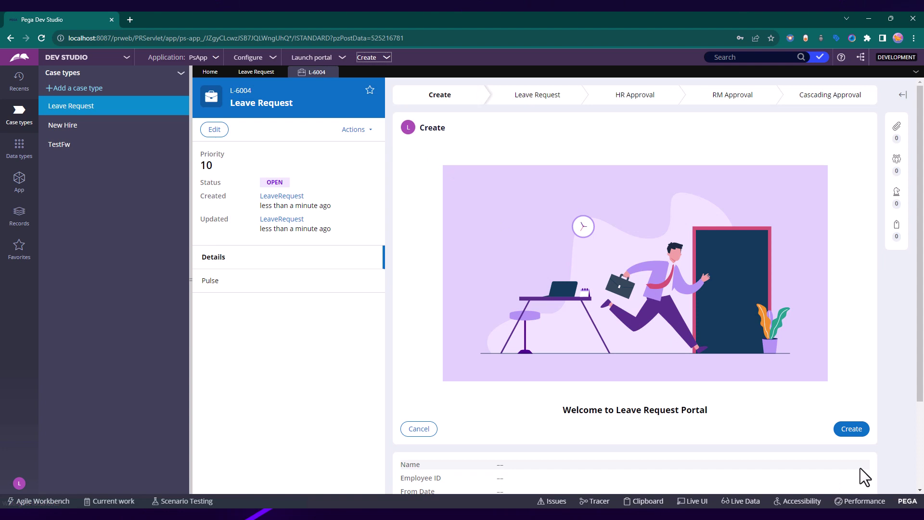
{"action": "left_click", "coordinate": [852, 435]}
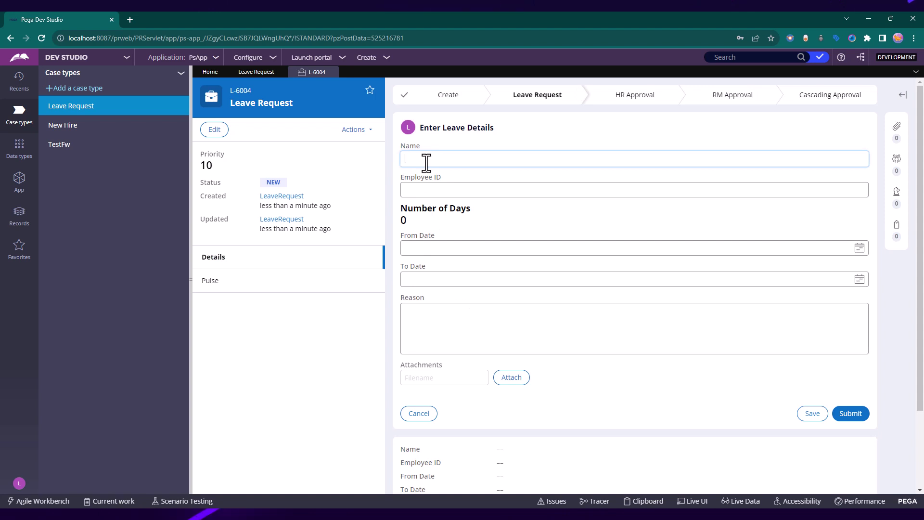
Enter the employee's name and ID, set the leave from 11/27/2023 to 11/29/2023, and submit the request
{"action": "key", "text": "Tab"}
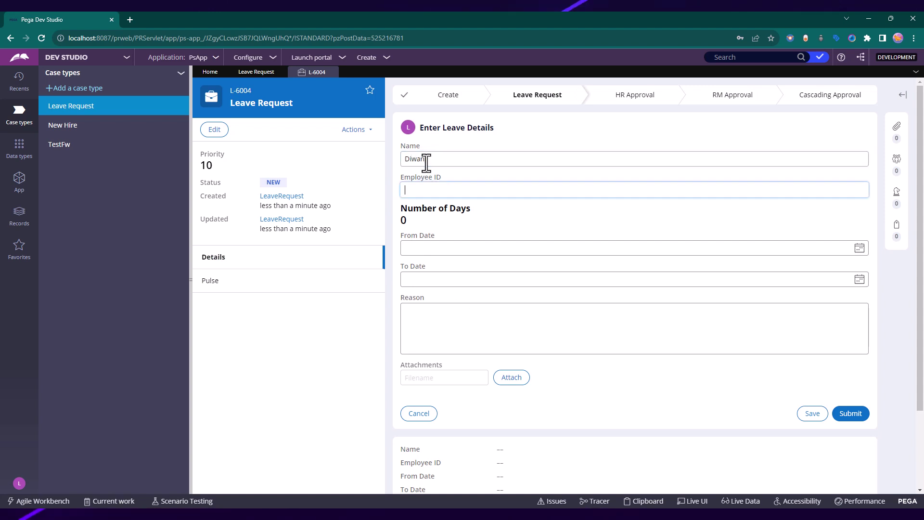
{"action": "key", "text": "Tab"}
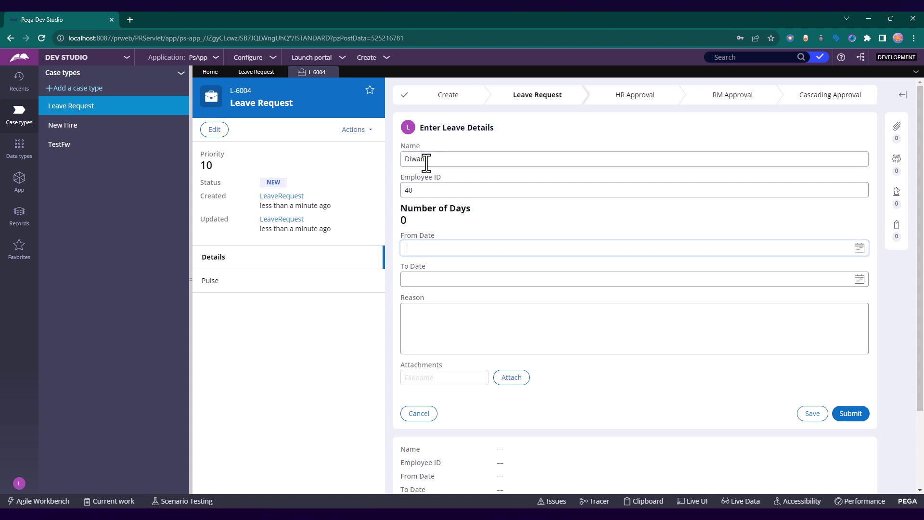
{"action": "left_click", "coordinate": [859, 248]}
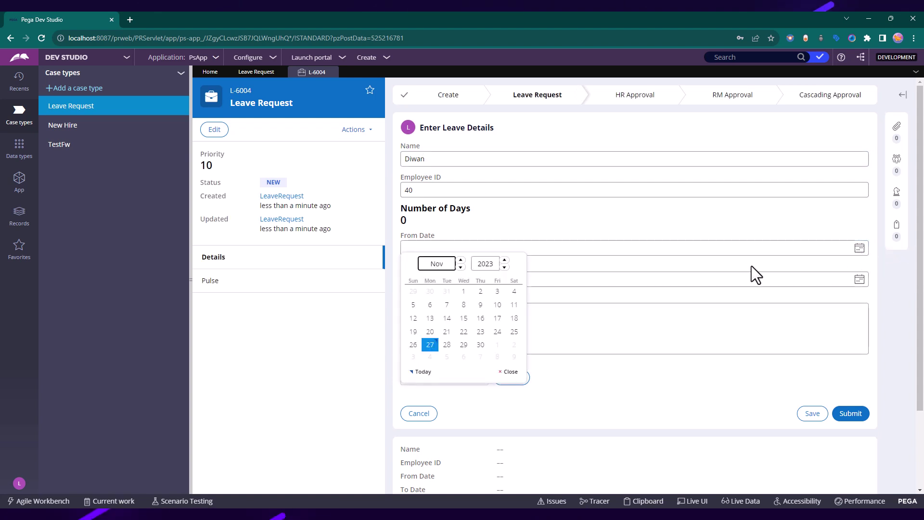
{"action": "left_click", "coordinate": [430, 345]}
{"action": "left_click", "coordinate": [859, 280]}
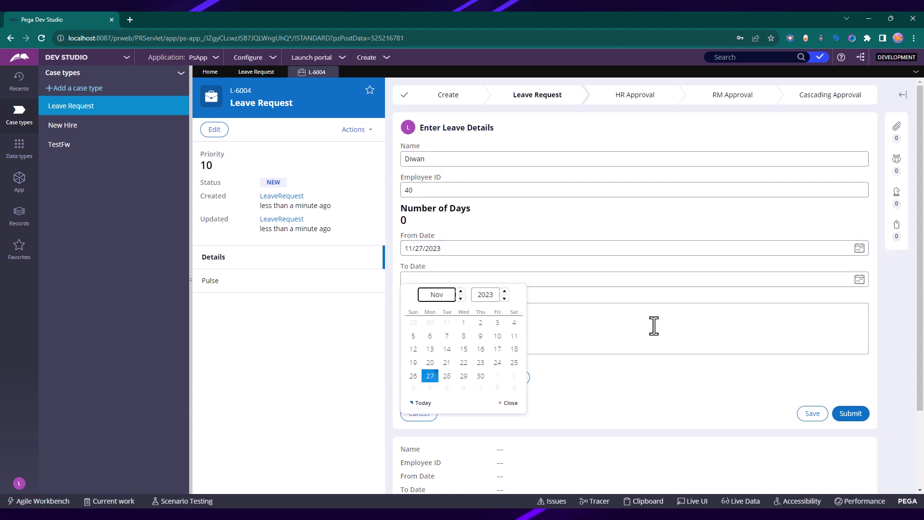
{"action": "left_click", "coordinate": [464, 376]}
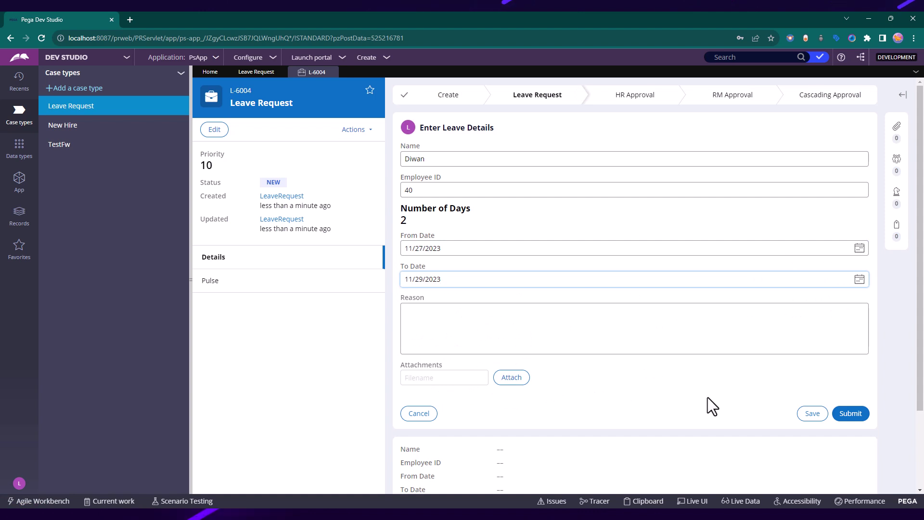
{"action": "left_click", "coordinate": [606, 329]}
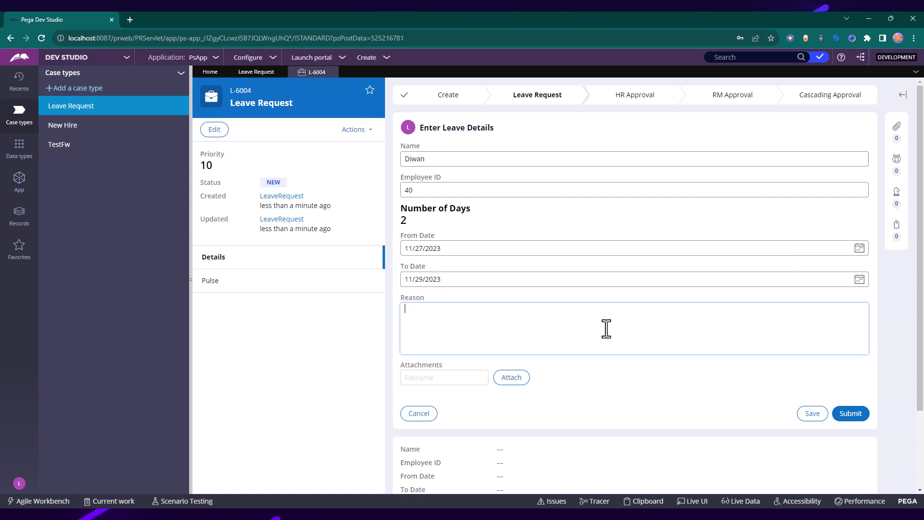
{"action": "left_click", "coordinate": [848, 417]}
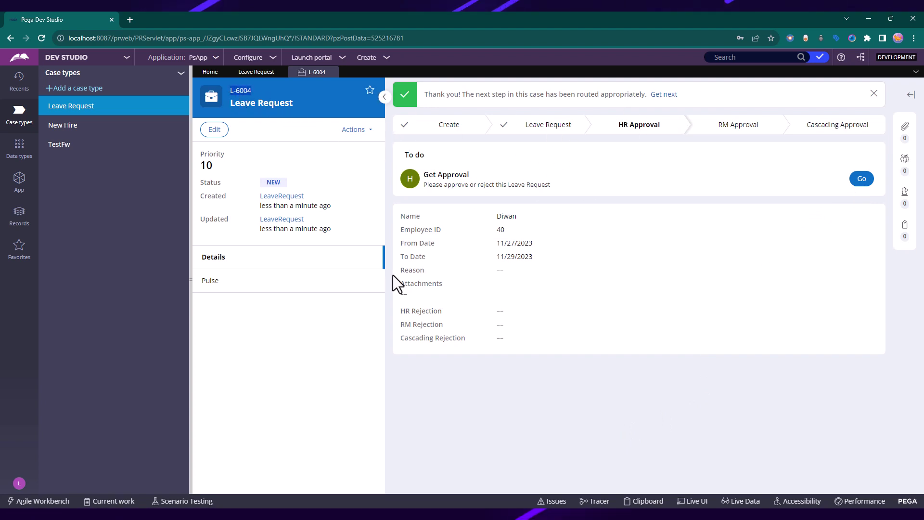
Switch to the operator browser windows, reload the HR operator's portal home page and check its worklist
{"action": "mouse_move", "coordinate": [558, 514]}
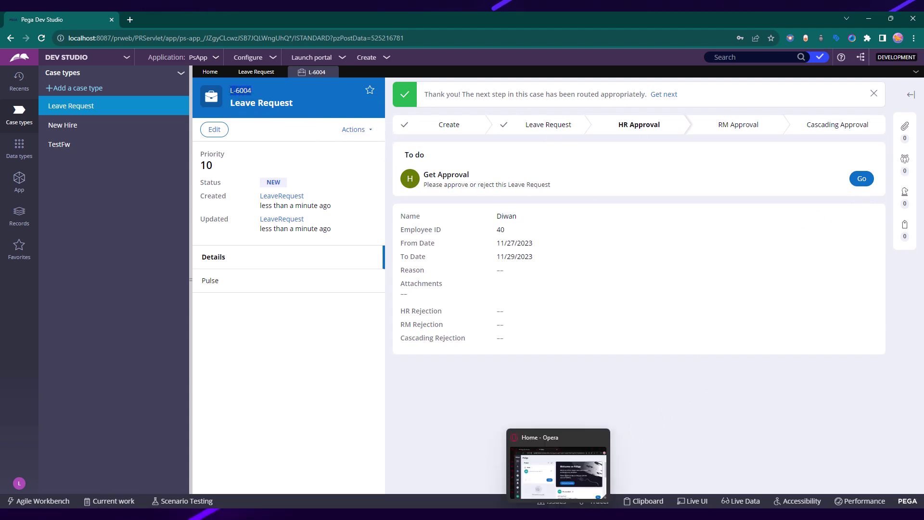
{"action": "left_click", "coordinate": [558, 469]}
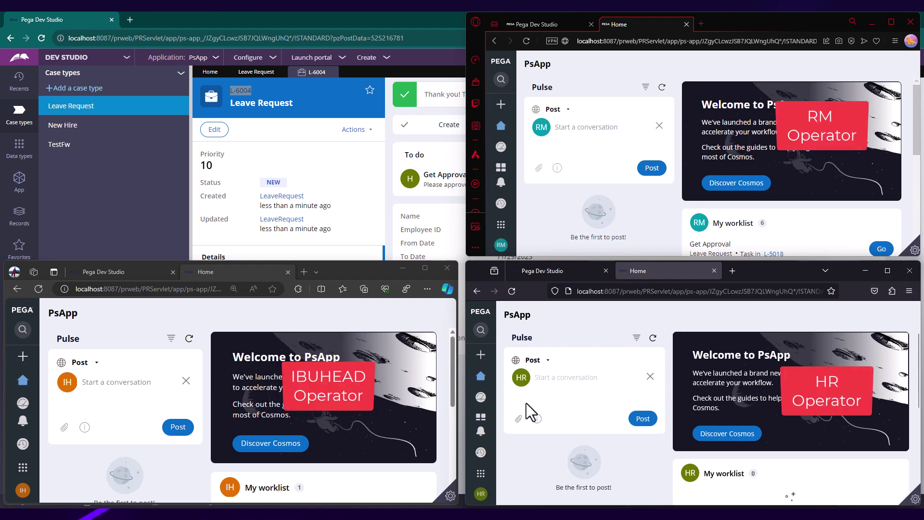
{"action": "mouse_move", "coordinate": [486, 488]}
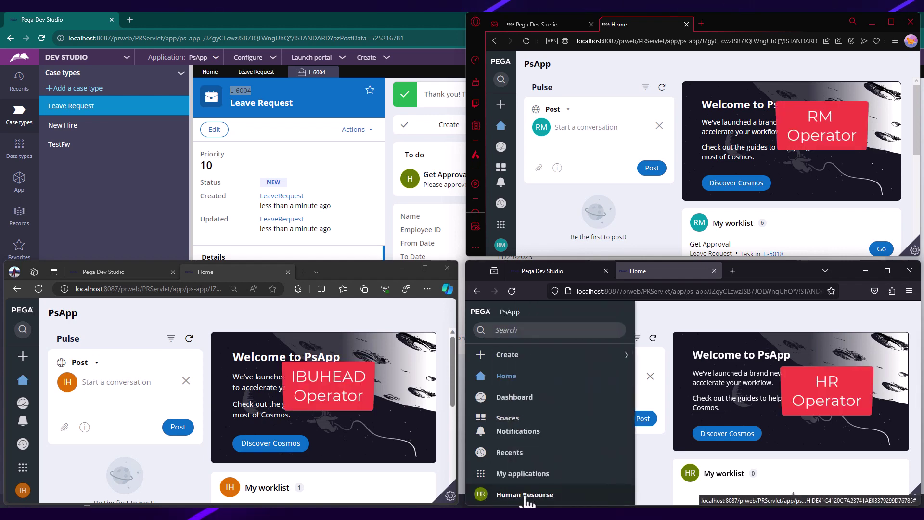
{"action": "left_click", "coordinate": [512, 291]}
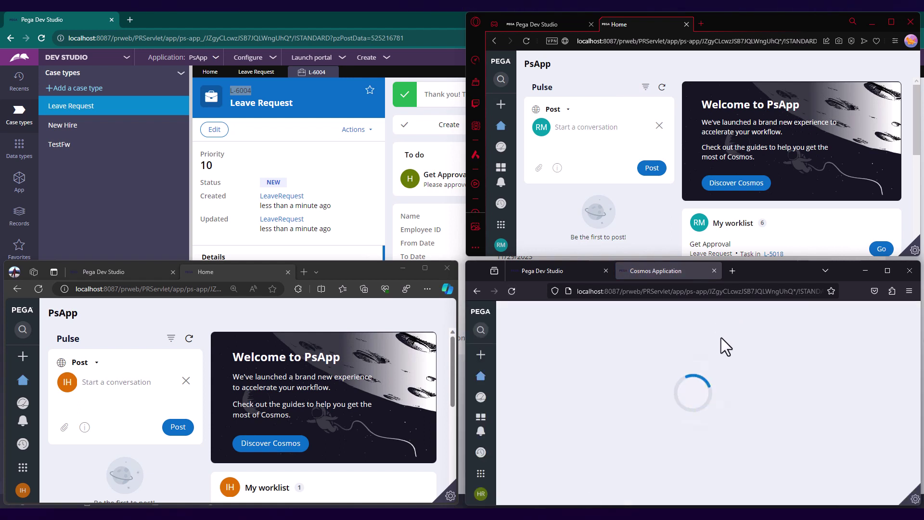
{"action": "scroll", "coordinate": [723, 373], "scroll_direction": "down", "scroll_amount": 3}
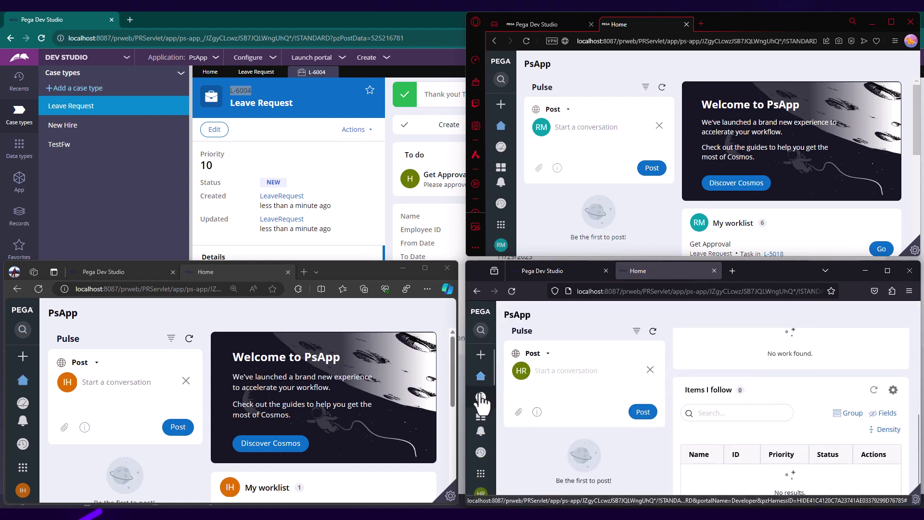
Open the HR operator's dashboard and list the cases in HrWorkQueue
{"action": "mouse_move", "coordinate": [481, 419]}
{"action": "left_click", "coordinate": [503, 399]}
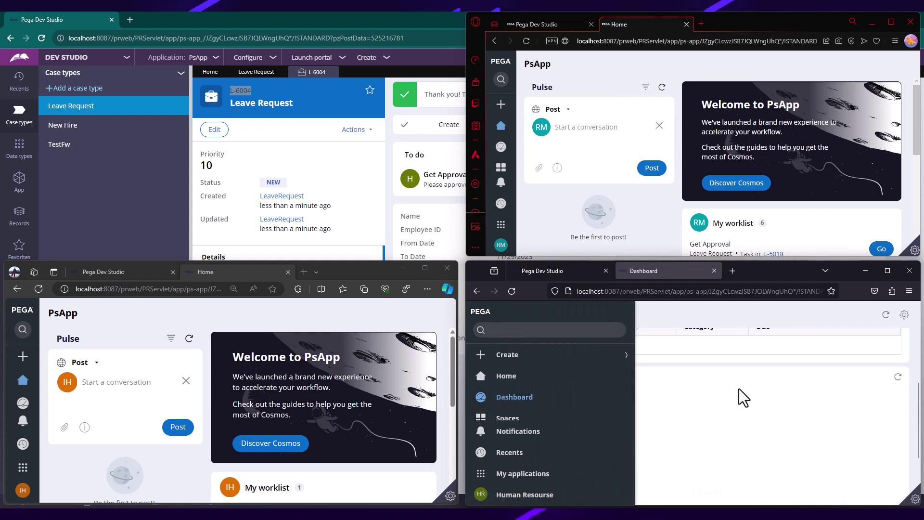
{"action": "scroll", "coordinate": [622, 391], "scroll_direction": "up", "scroll_amount": 2}
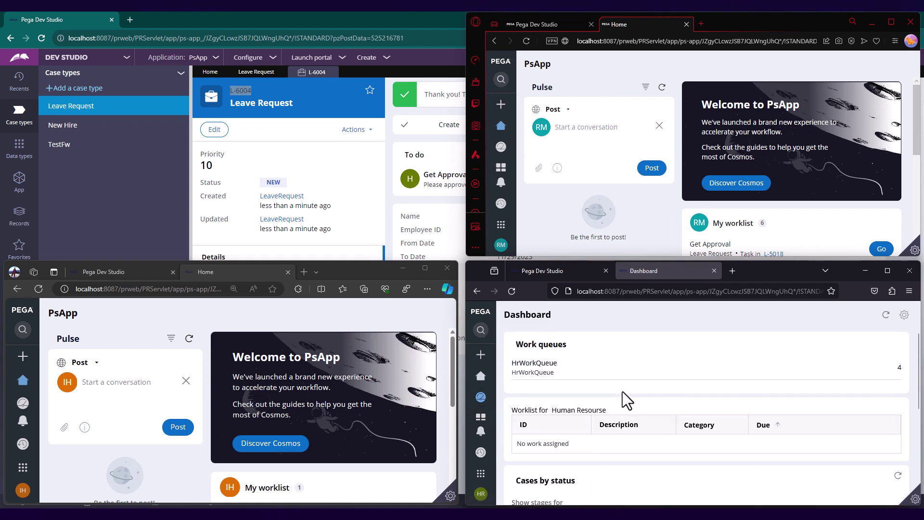
{"action": "left_click", "coordinate": [561, 375]}
{"action": "scroll", "coordinate": [571, 392], "scroll_direction": "down", "scroll_amount": 2}
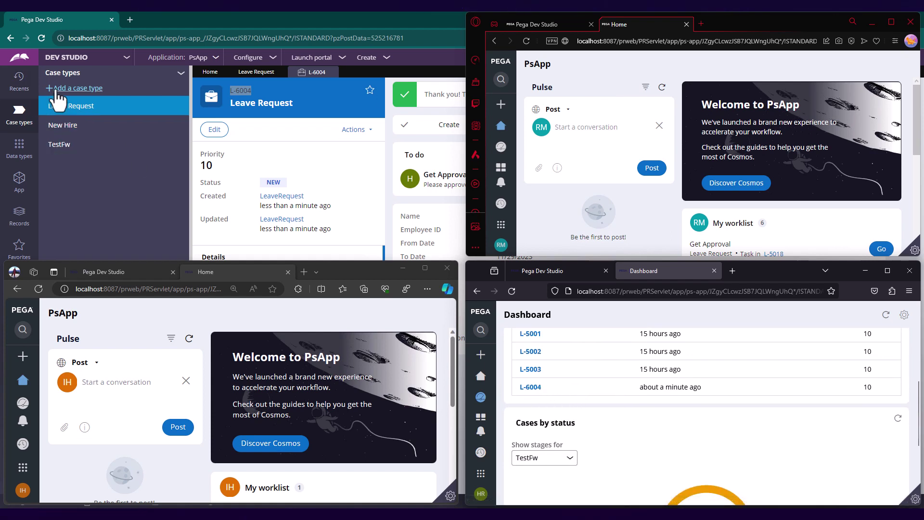
Check the submitted request's case ID in Dev Studio against the HR operator's HrWorkQueue list
{"action": "left_click", "coordinate": [267, 92]}
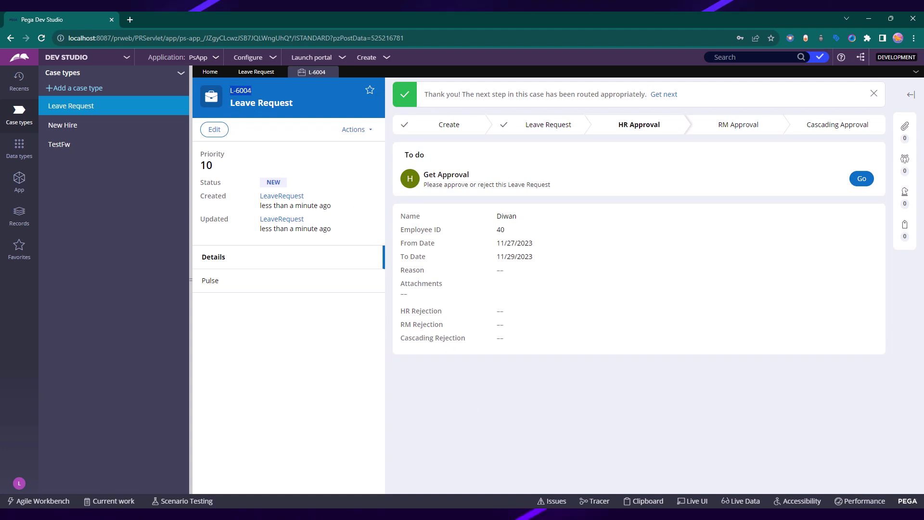
{"action": "mouse_move", "coordinate": [558, 514]}
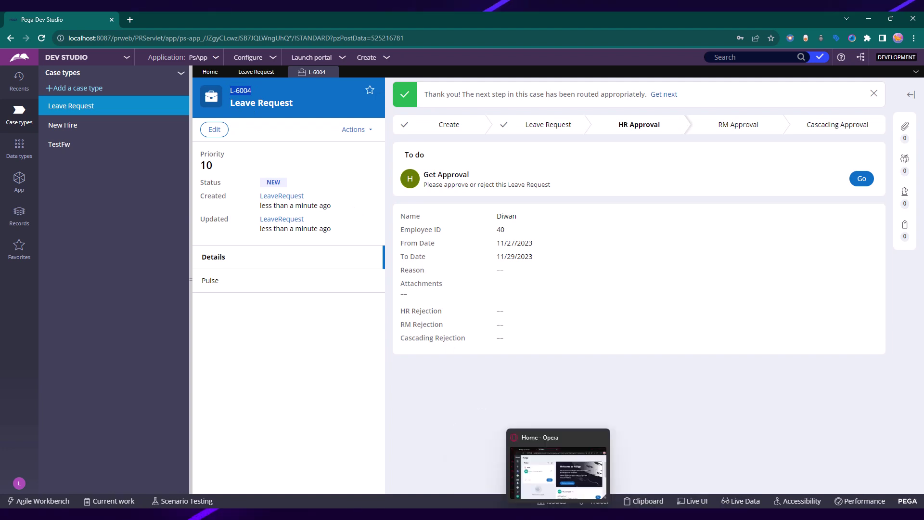
{"action": "left_click", "coordinate": [558, 469]}
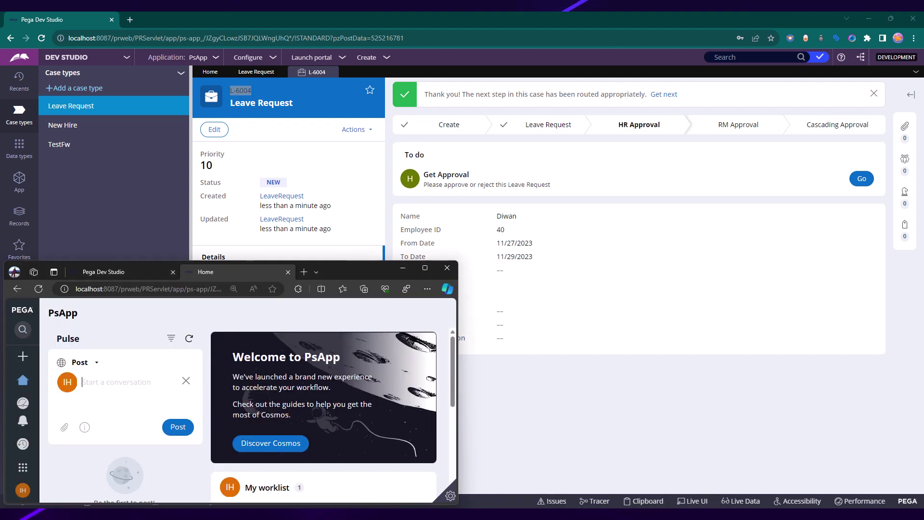
{"action": "key", "text": "alt+Tab"}
{"action": "key", "text": "alt+Tab"}
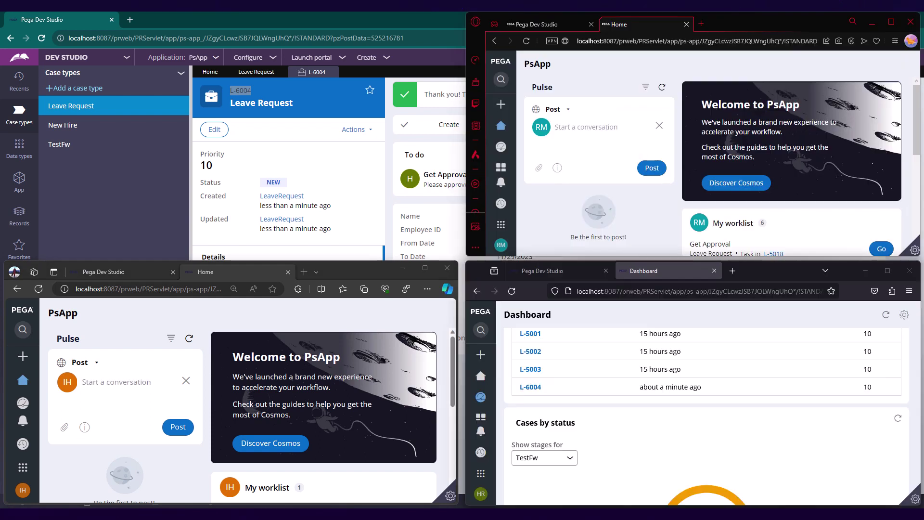
{"action": "scroll", "coordinate": [624, 377], "scroll_direction": "up", "scroll_amount": 3}
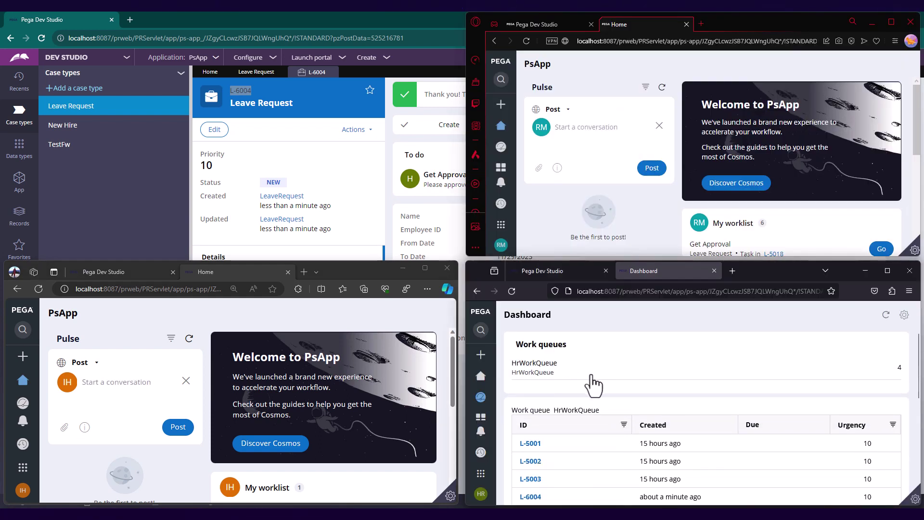
{"action": "scroll", "coordinate": [591, 388], "scroll_direction": "down", "scroll_amount": 3}
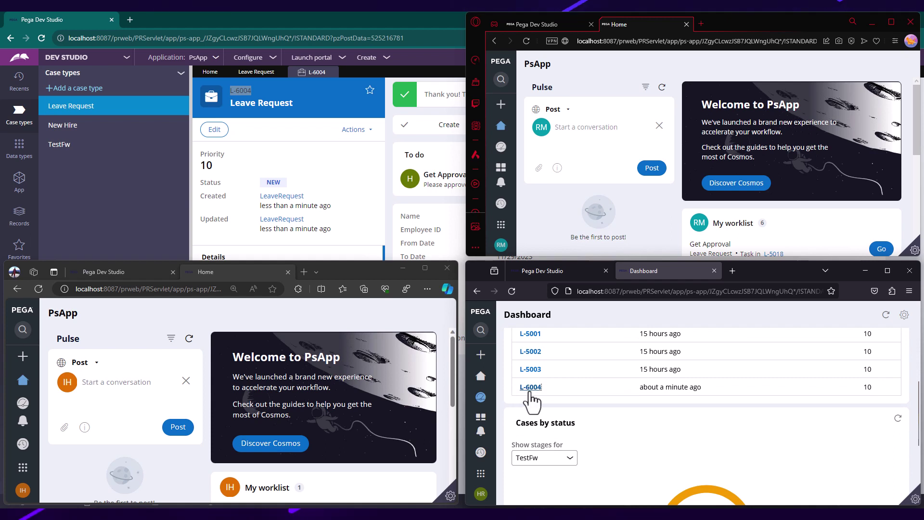
Open leave request L-6004 from HrWorkQueue, review its leave details and approve it as the HR operator
{"action": "left_click", "coordinate": [531, 392]}
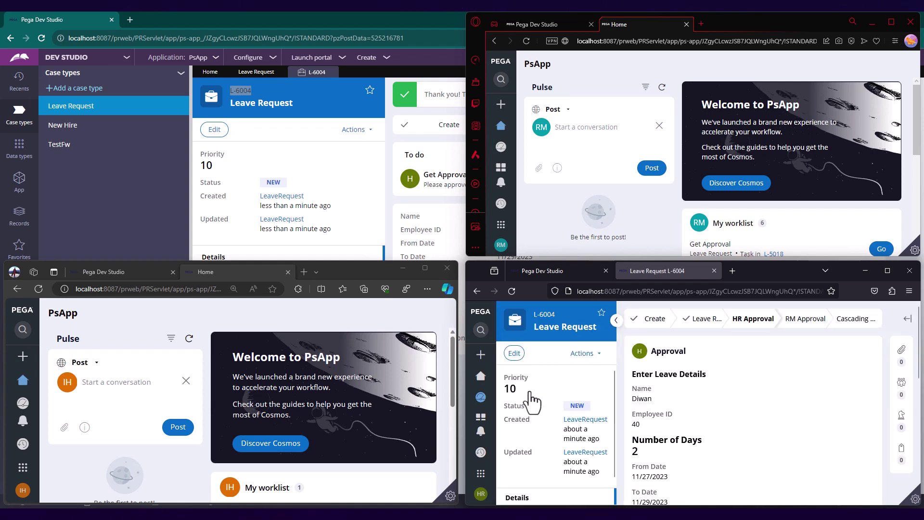
{"action": "scroll", "coordinate": [703, 388], "scroll_direction": "down", "scroll_amount": 1}
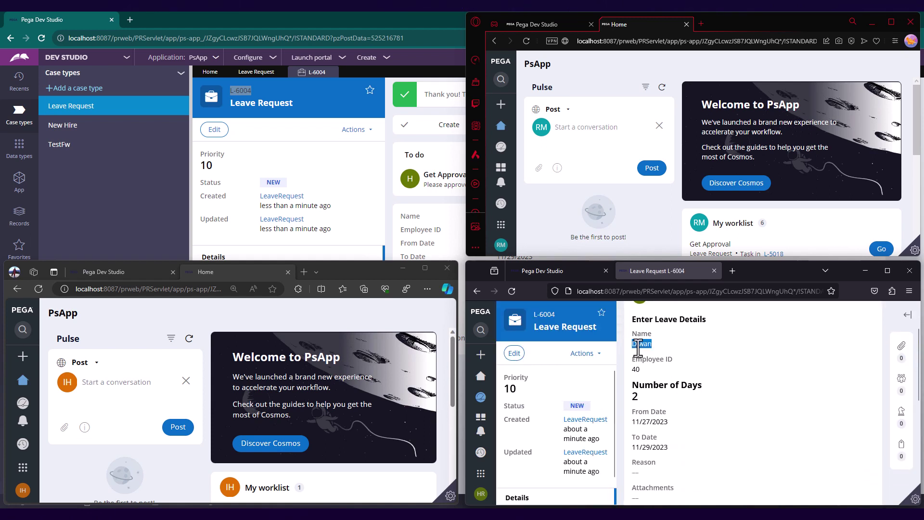
{"action": "double_click", "coordinate": [635, 369]}
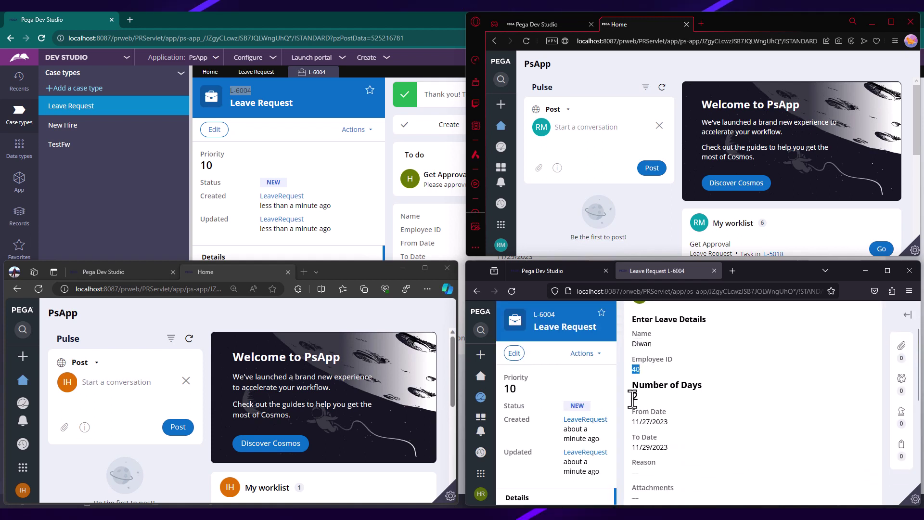
{"action": "scroll", "coordinate": [698, 401], "scroll_direction": "down", "scroll_amount": 3}
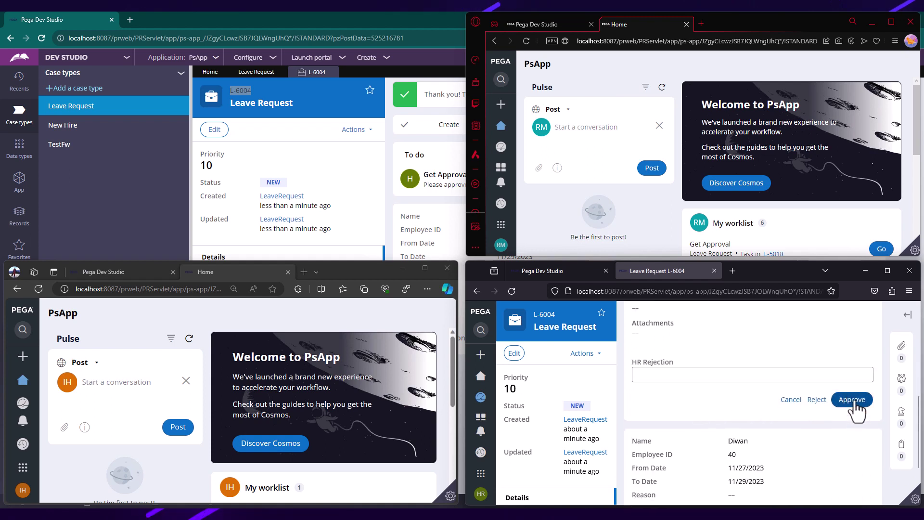
{"action": "left_click", "coordinate": [853, 400]}
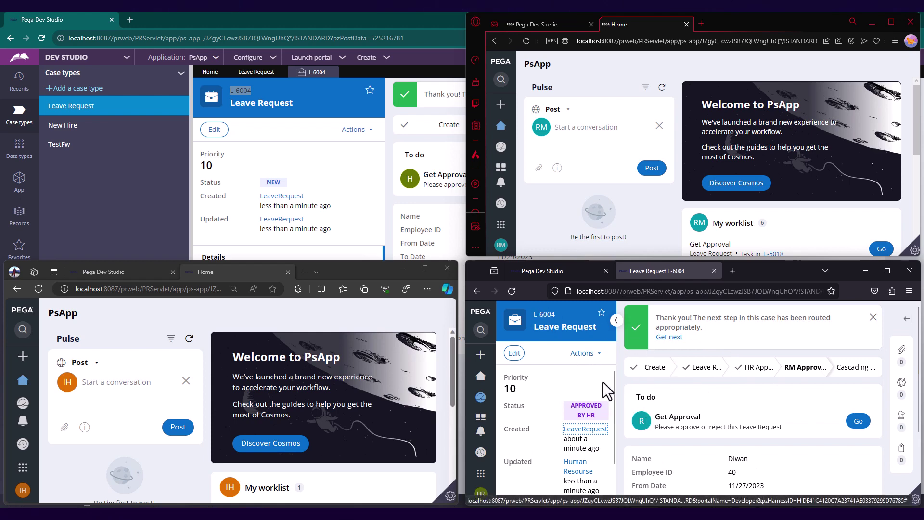
Review the case history of L-6004 in the HR operator's portal to see where the HR approval routed it
{"action": "left_click", "coordinate": [599, 355]}
{"action": "left_click", "coordinate": [569, 369]}
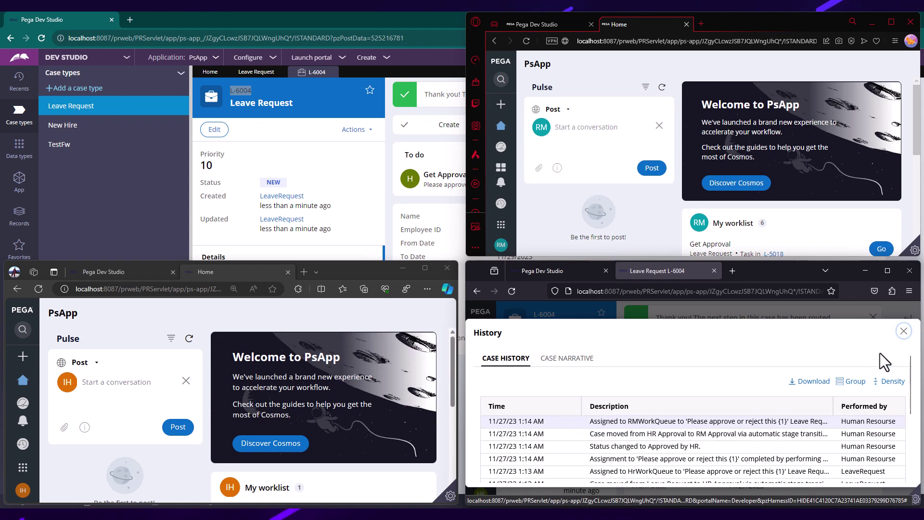
{"action": "left_click", "coordinate": [903, 331]}
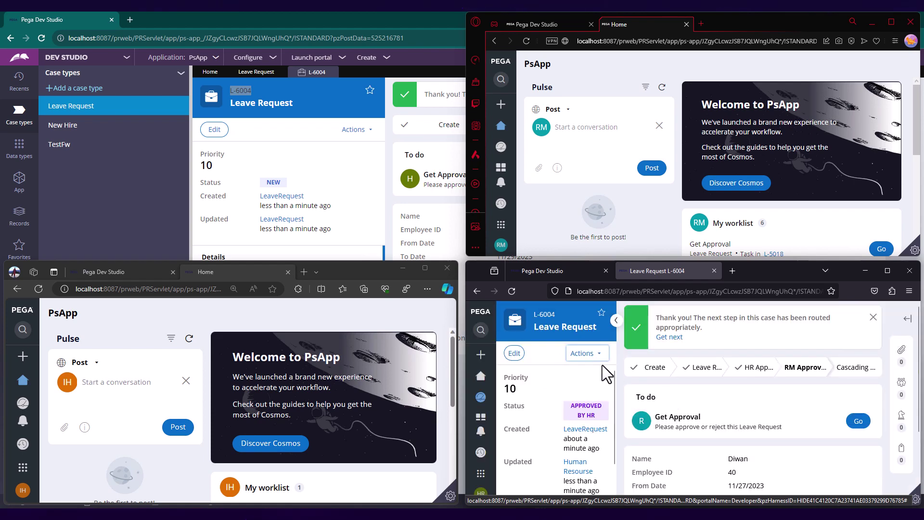
{"action": "left_click", "coordinate": [583, 353]}
{"action": "left_click", "coordinate": [578, 369]}
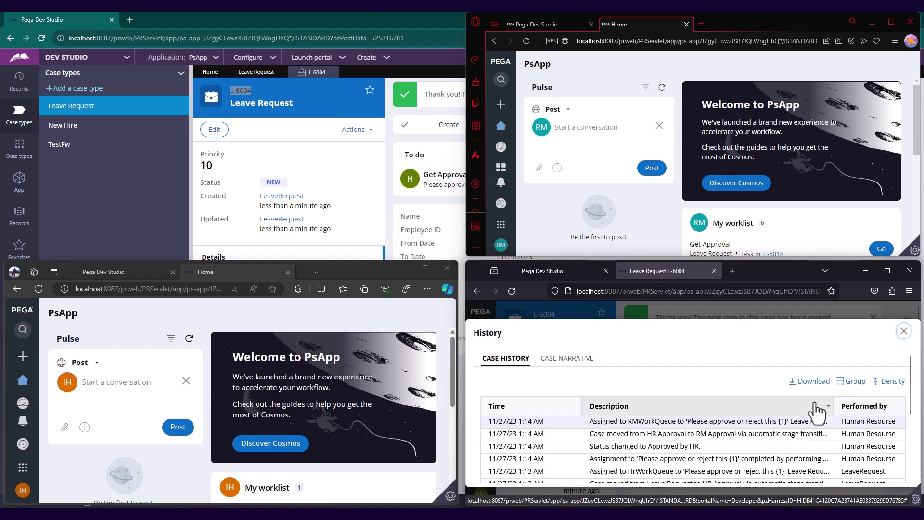
{"action": "left_click", "coordinate": [903, 331]}
Switch the worklist on the RM operator's dashboard to RMWorkQueue and open case L-6004 from it
{"action": "mouse_move", "coordinate": [501, 244]}
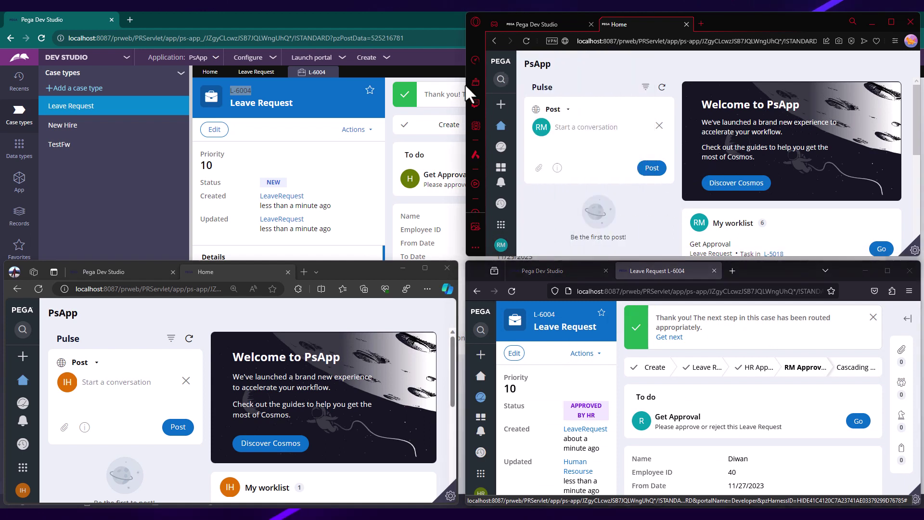
{"action": "mouse_move", "coordinate": [503, 135]}
{"action": "left_click", "coordinate": [539, 147]}
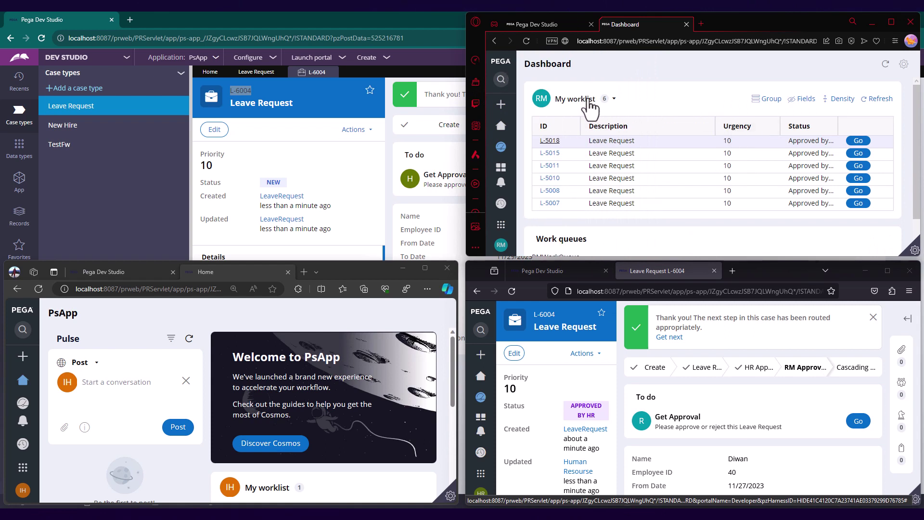
{"action": "left_click", "coordinate": [588, 100]}
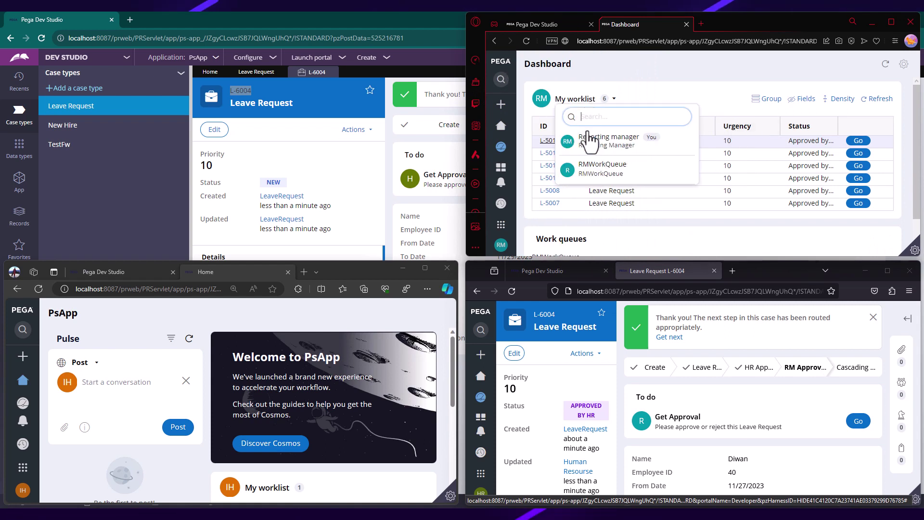
{"action": "left_click", "coordinate": [599, 167]}
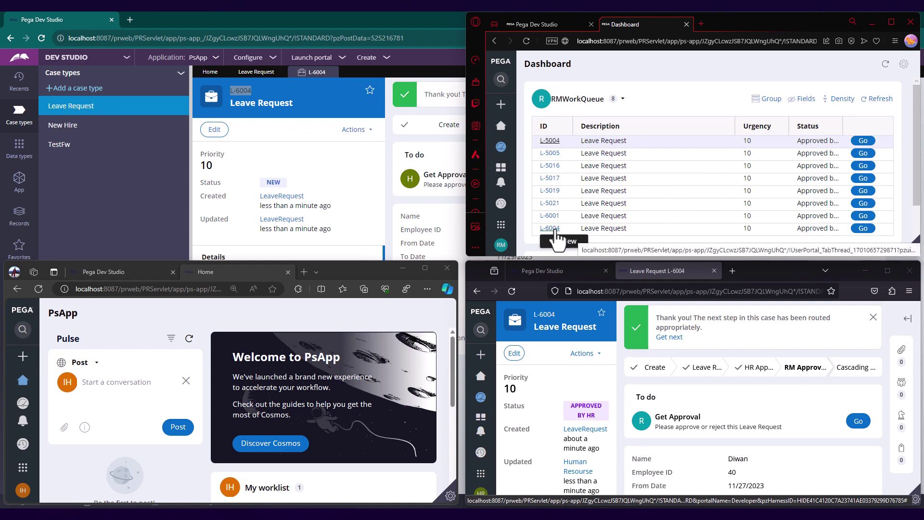
{"action": "left_click", "coordinate": [557, 233]}
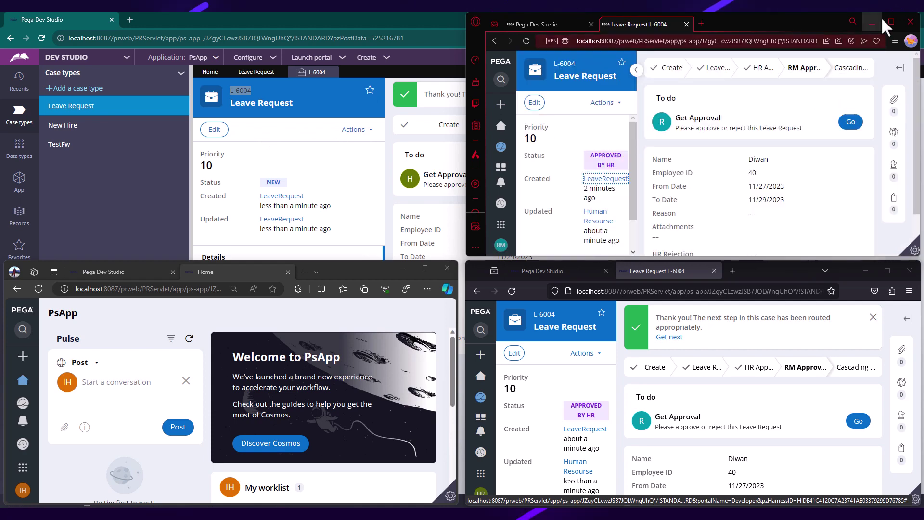
Maximize the RM operator's window and approve leave request L-6004 at the RM Approval stage
{"action": "left_click", "coordinate": [890, 22]}
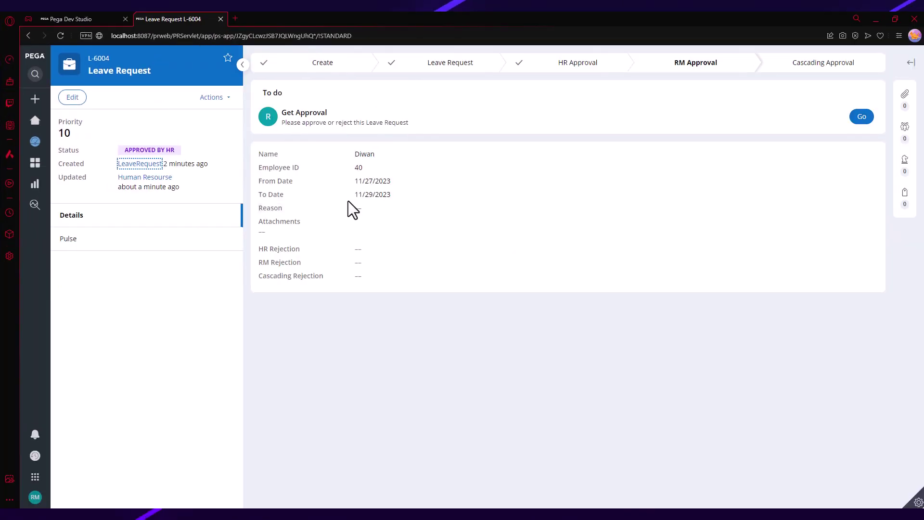
{"action": "left_click", "coordinate": [861, 117]}
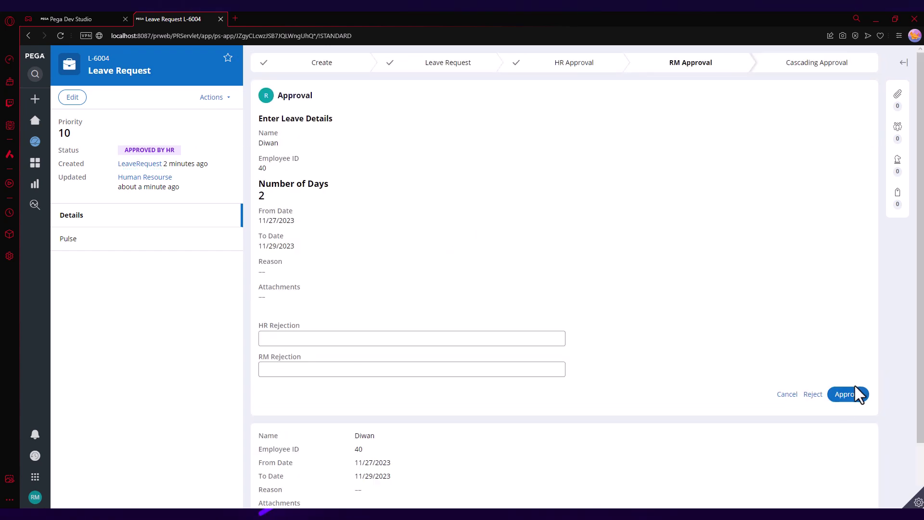
{"action": "left_click", "coordinate": [855, 387]}
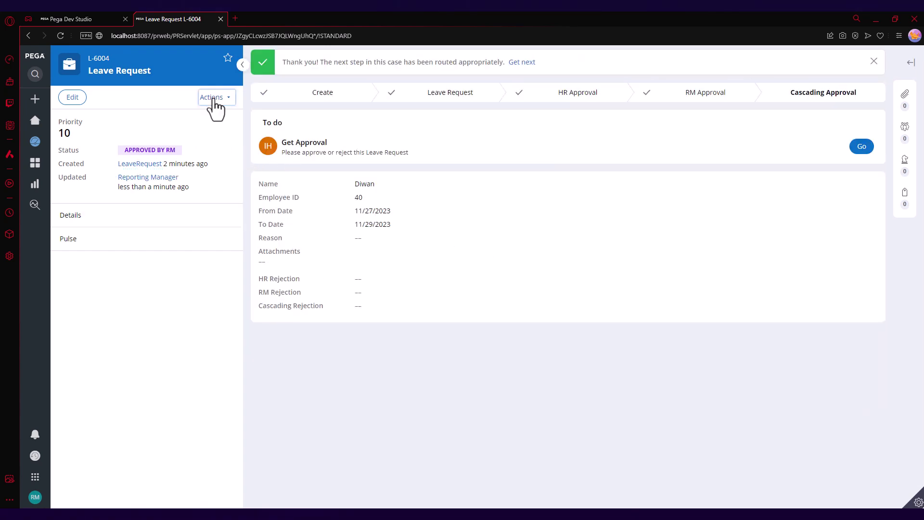
Review the case history for the assignment that follows RM approval, and minimize the RM operator's window
{"action": "left_click", "coordinate": [214, 103]}
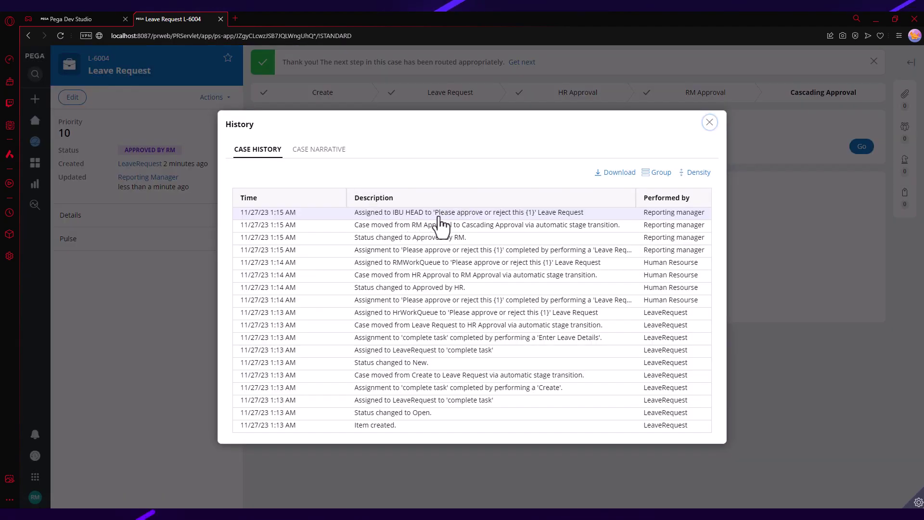
{"action": "left_click", "coordinate": [717, 125]}
{"action": "left_click", "coordinate": [876, 19]}
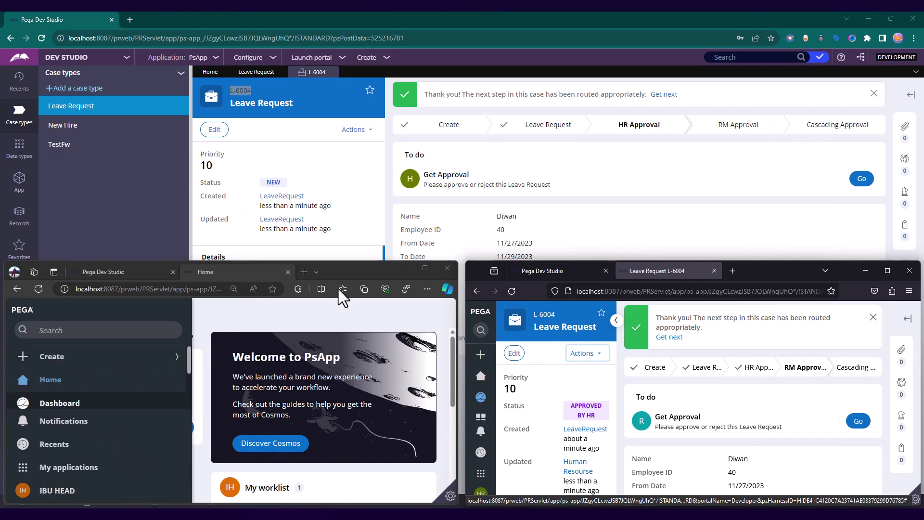
Maximize the IBU Head operator's window, reload its portal to update the worklist, and open the dashboard
{"action": "left_click", "coordinate": [423, 268]}
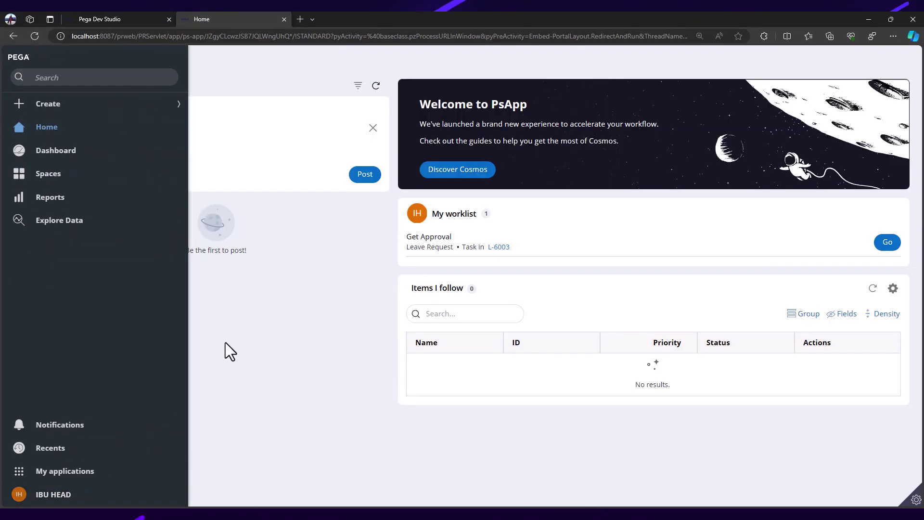
{"action": "left_click", "coordinate": [36, 41]}
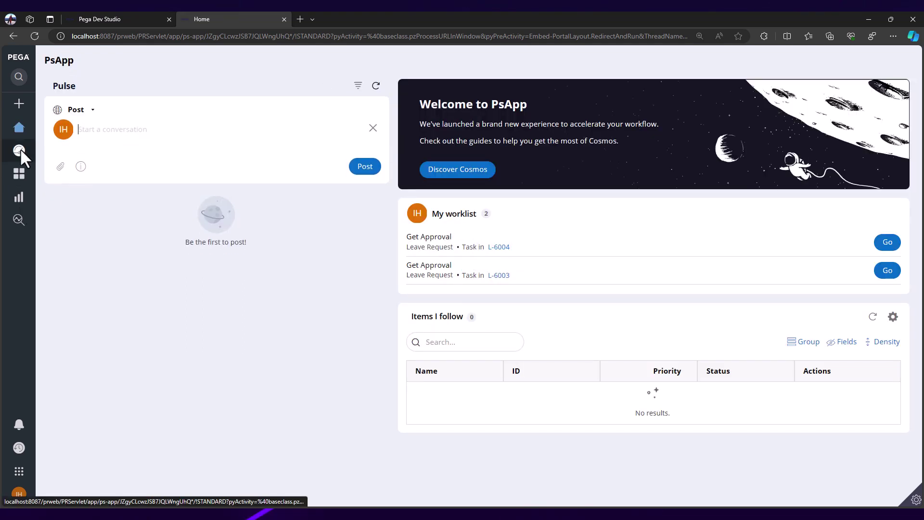
{"action": "mouse_move", "coordinate": [20, 148]}
{"action": "left_click", "coordinate": [53, 153]}
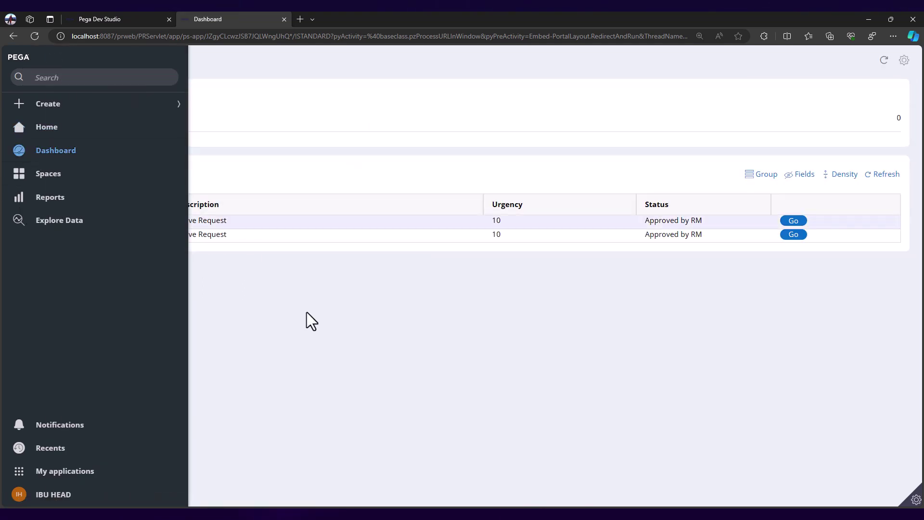
Check the contents of IBUWorkQueue on the IBU Head's dashboard and switch the list back to My worklist
{"action": "left_click", "coordinate": [117, 126]}
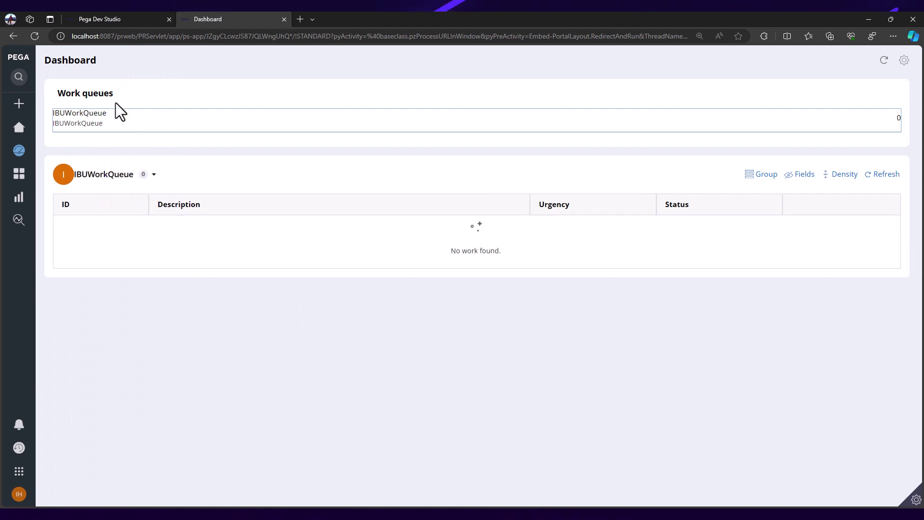
{"action": "left_click", "coordinate": [98, 93]}
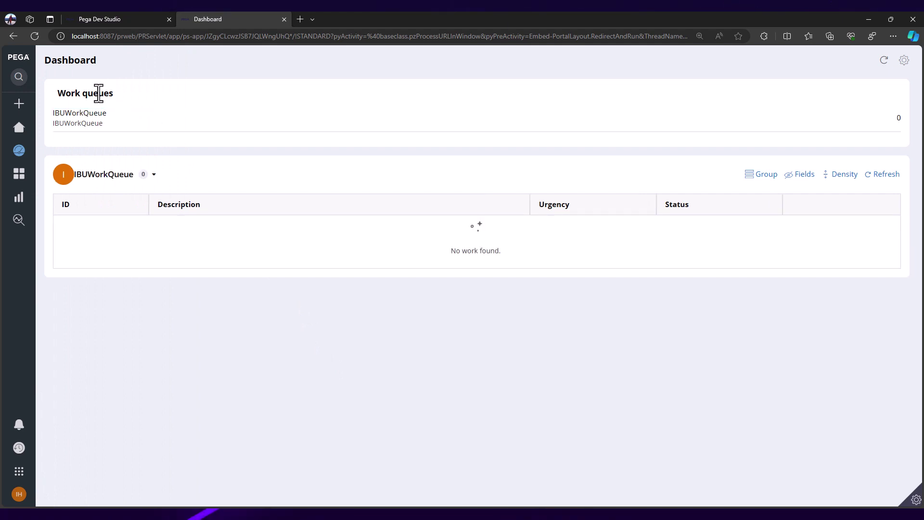
{"action": "left_click", "coordinate": [137, 181]}
{"action": "left_click", "coordinate": [123, 230]}
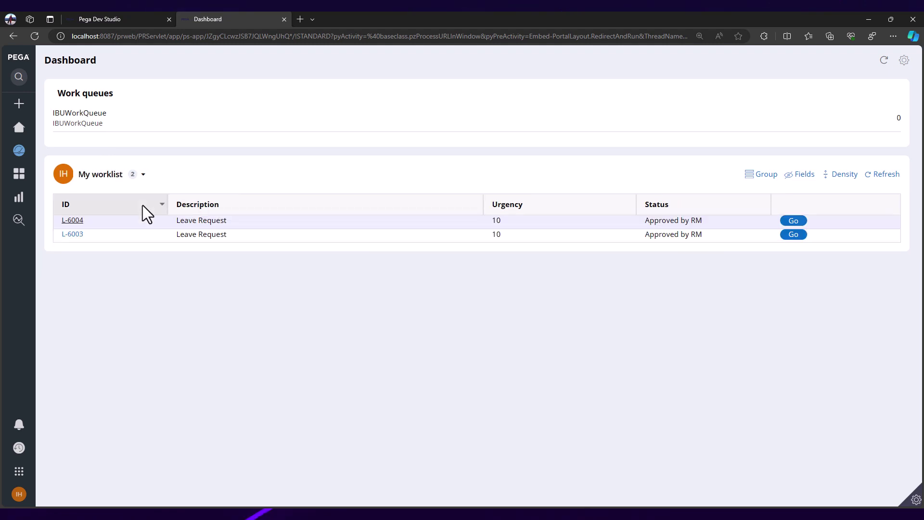
Open leave request L-6004 from the worklist and approve it at the Cascading Approval stage
{"action": "left_click", "coordinate": [73, 220]}
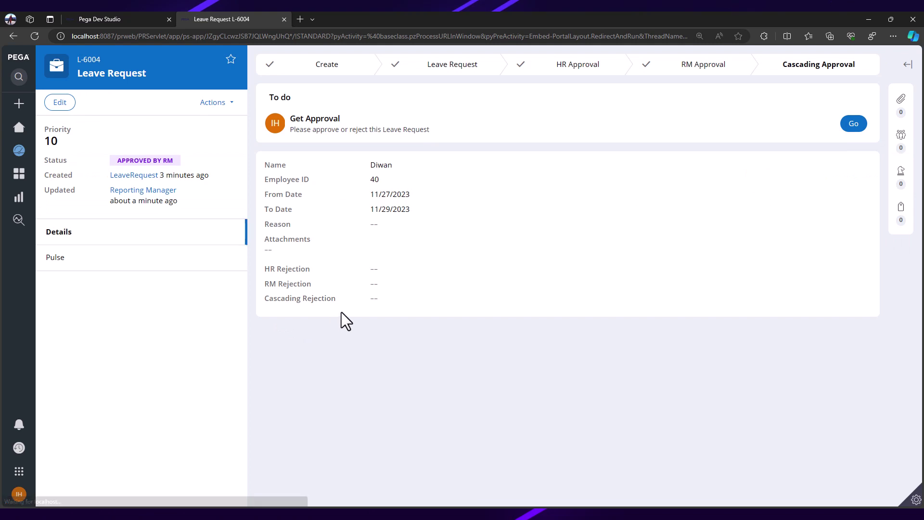
{"action": "left_click", "coordinate": [852, 124]}
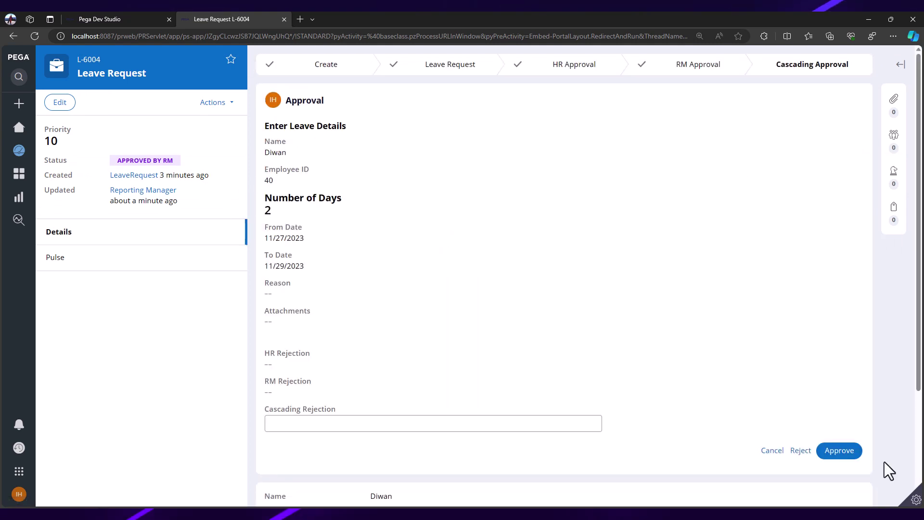
{"action": "left_click", "coordinate": [840, 455]}
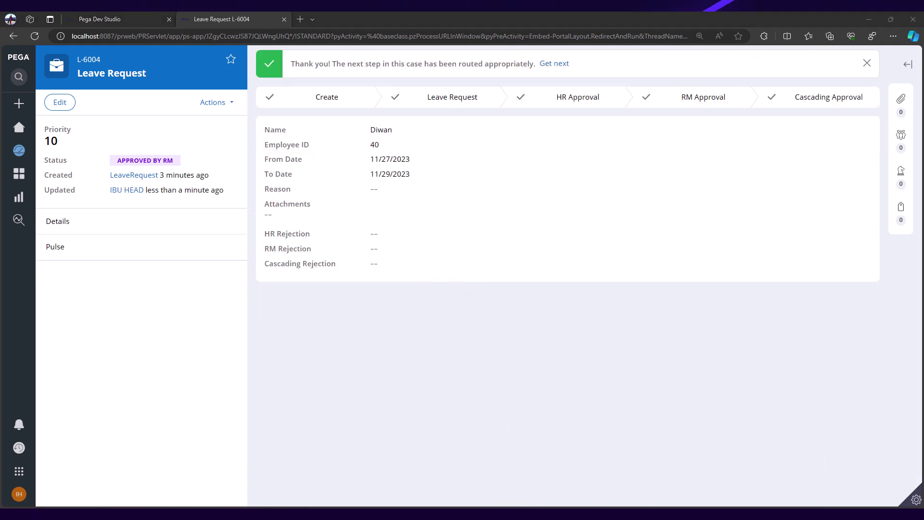
Switch to the Dev Studio browser window and refresh case L-6004 to update its stages and status
{"action": "key", "text": "alt+Tab"}
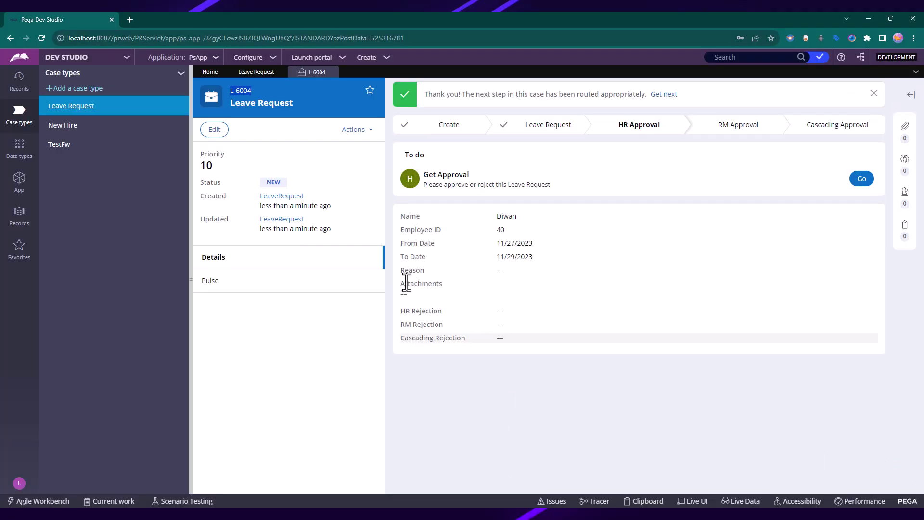
{"action": "left_click", "coordinate": [356, 135]}
{"action": "left_click", "coordinate": [320, 222]}
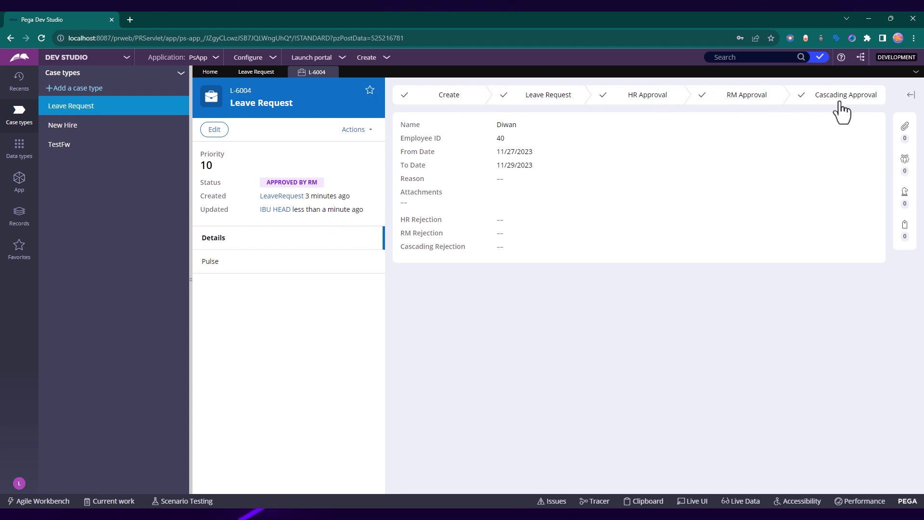
Review the case history of L-6004 for the routing and approvals at each stage, and close the history and the case
{"action": "left_click", "coordinate": [357, 129]}
{"action": "left_click", "coordinate": [324, 146]}
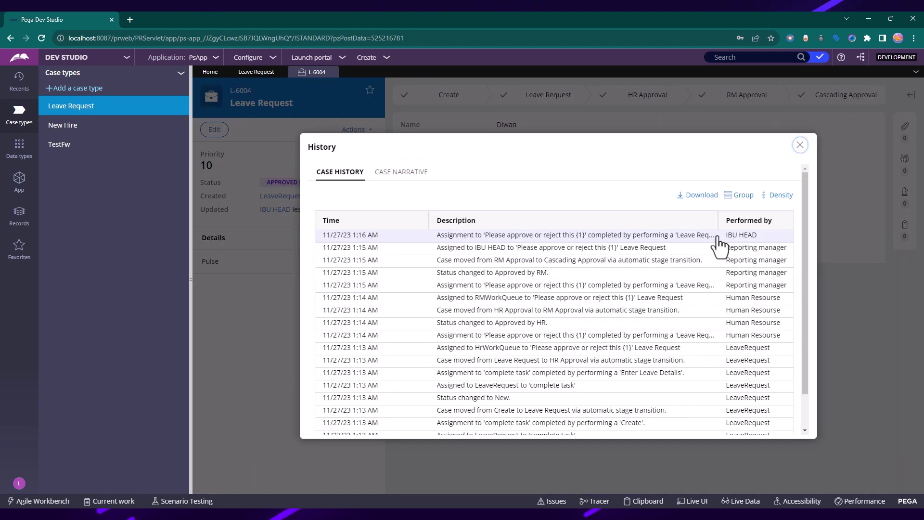
{"action": "left_click", "coordinate": [799, 146]}
{"action": "left_click", "coordinate": [332, 73]}
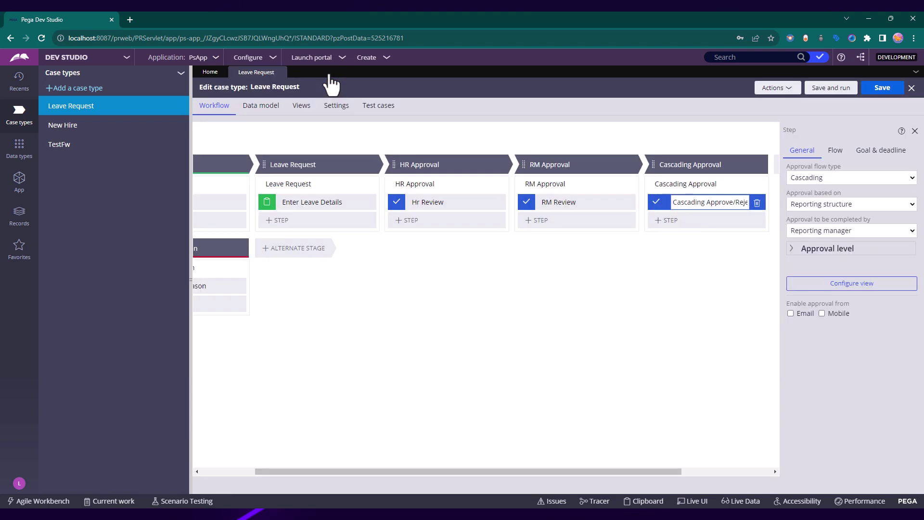